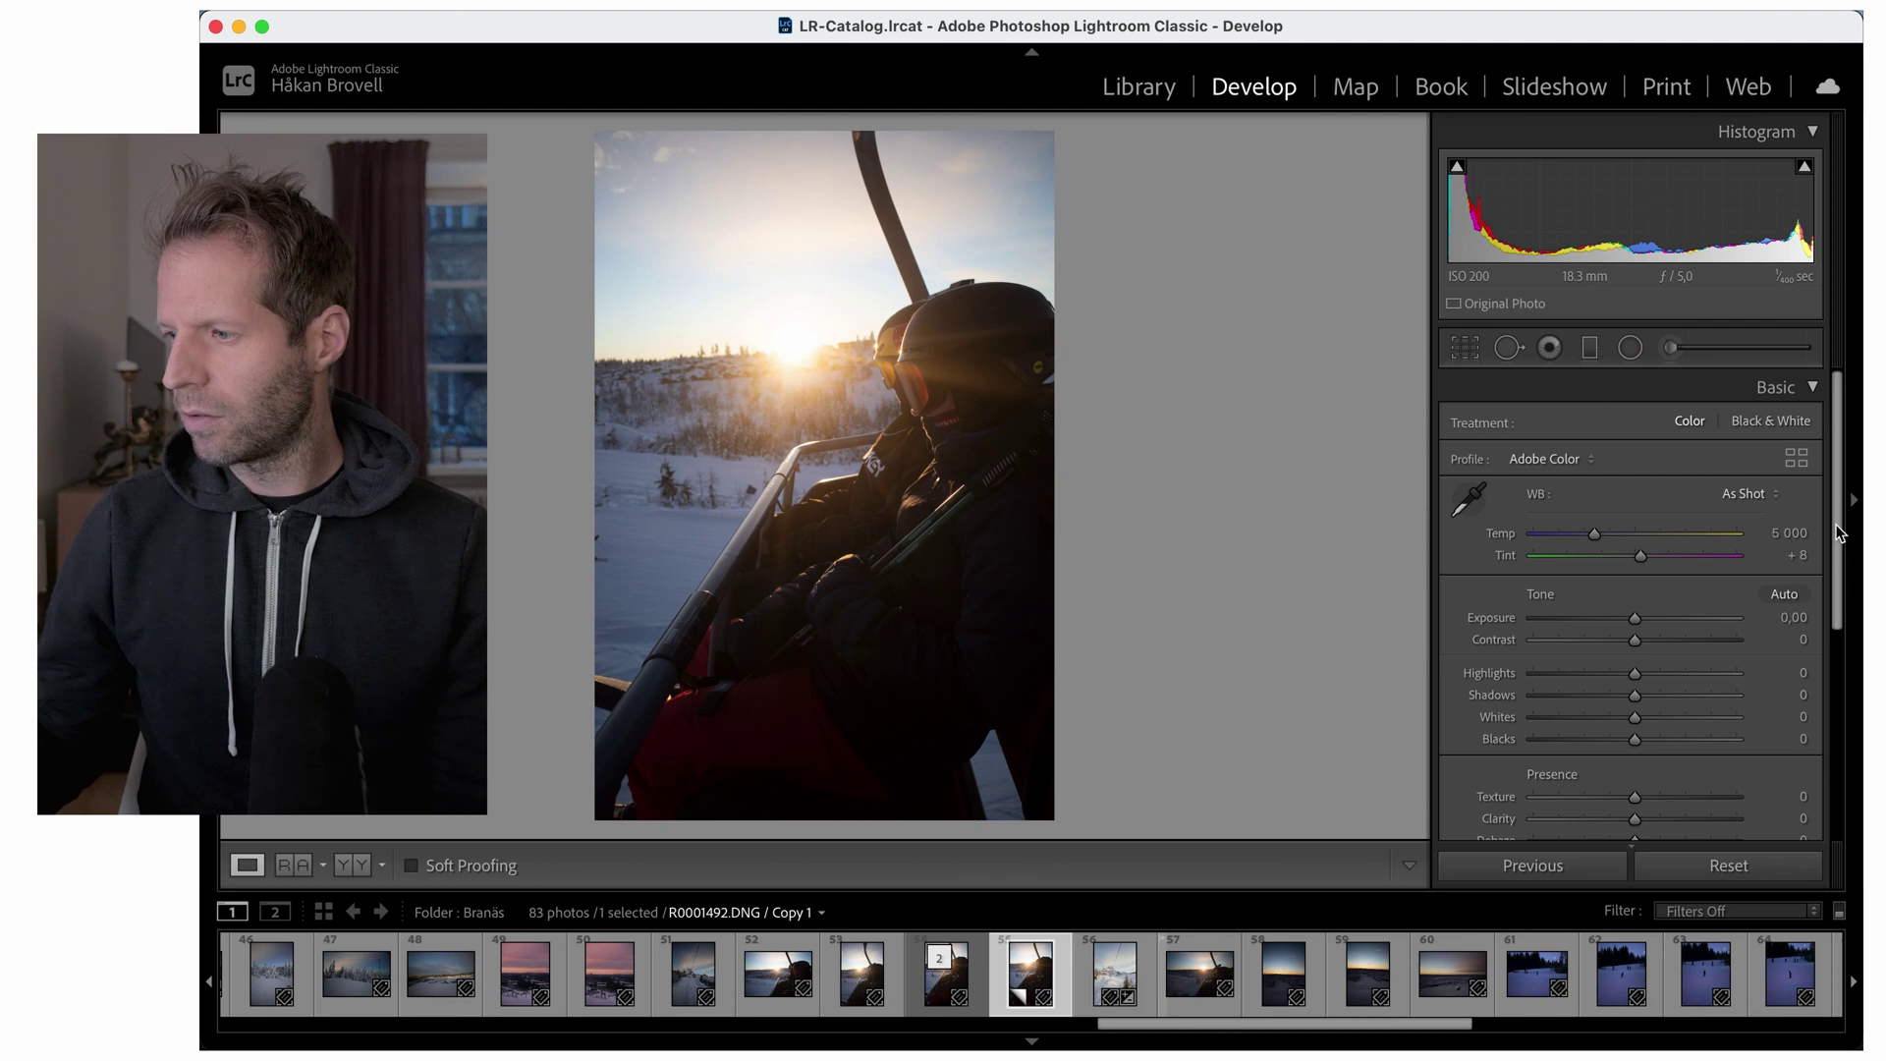
Enable profile corrections in the photo's Lens Corrections, keeping the Ricoh GR III 18.3mm f/2.8 lens profile.
left_click_drag(1839, 533, 1840, 764)
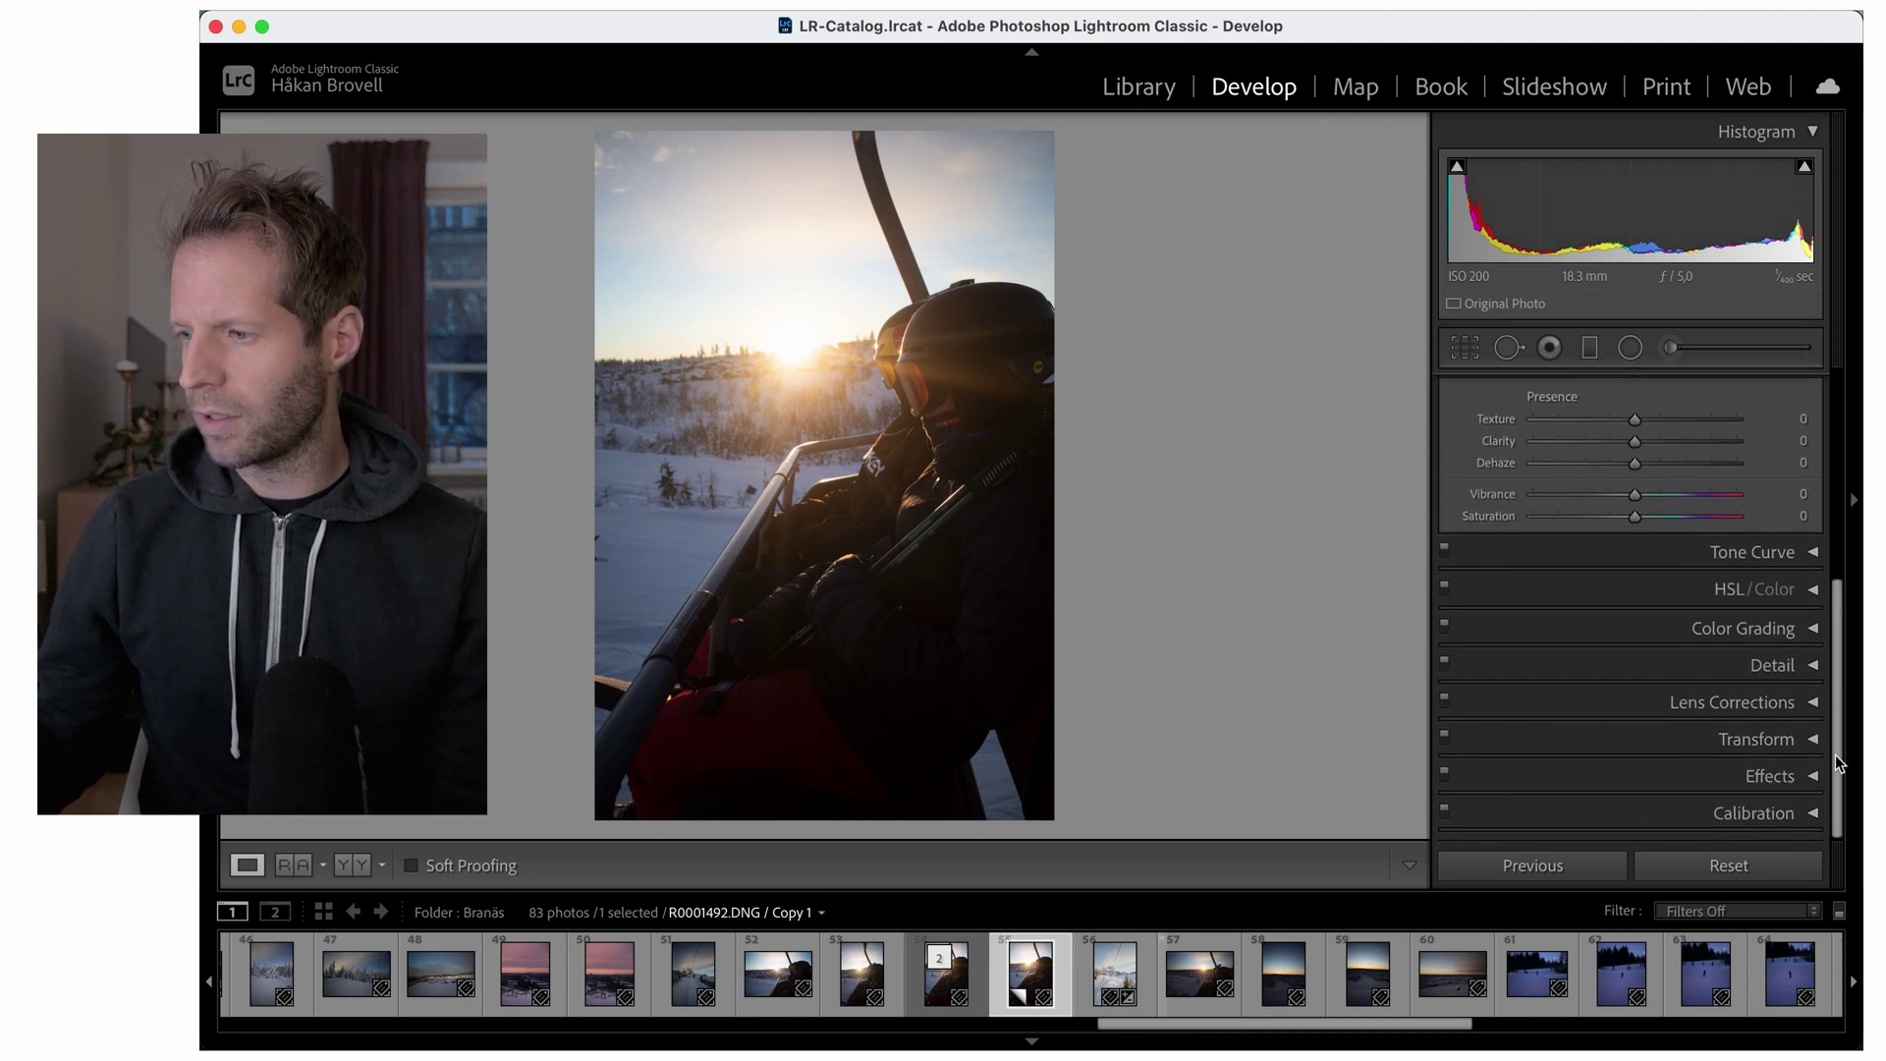
left_click(1814, 702)
scroll(1539, 704, "down", 2)
scroll(1538, 703, "down", 2)
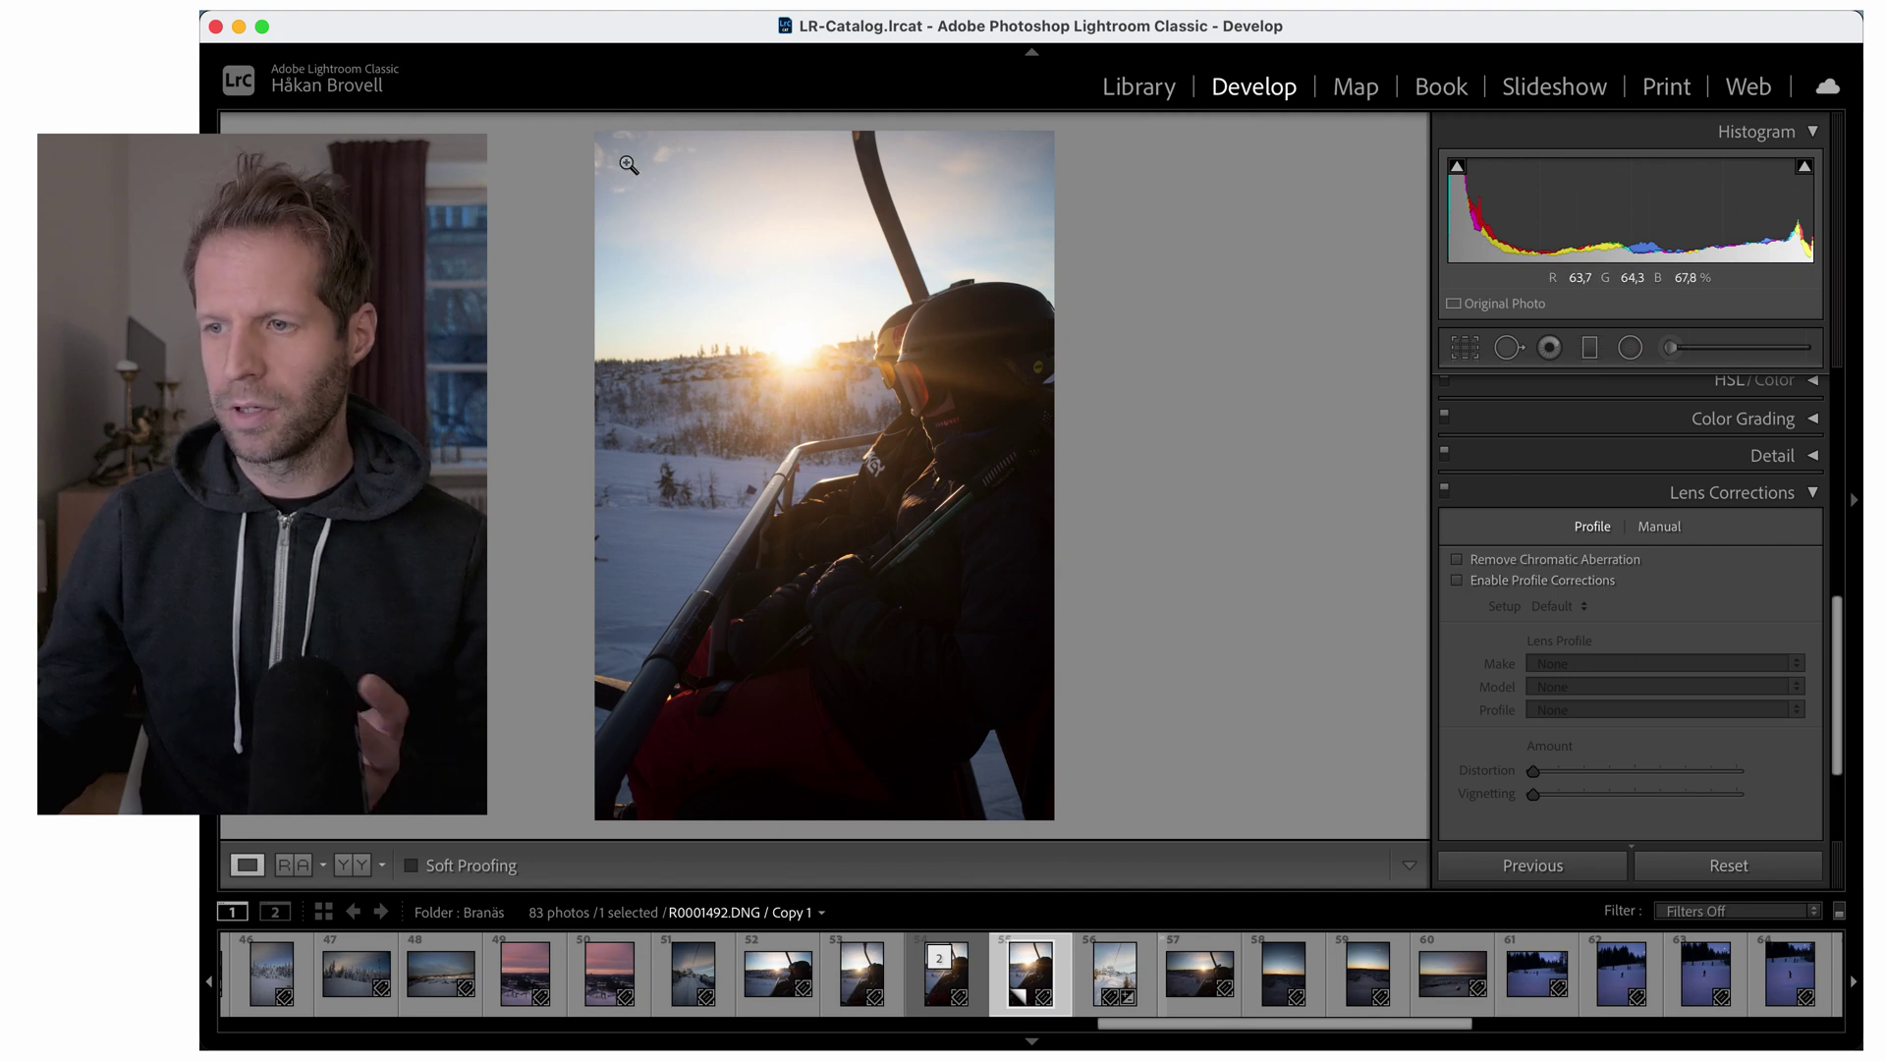
left_click(1457, 581)
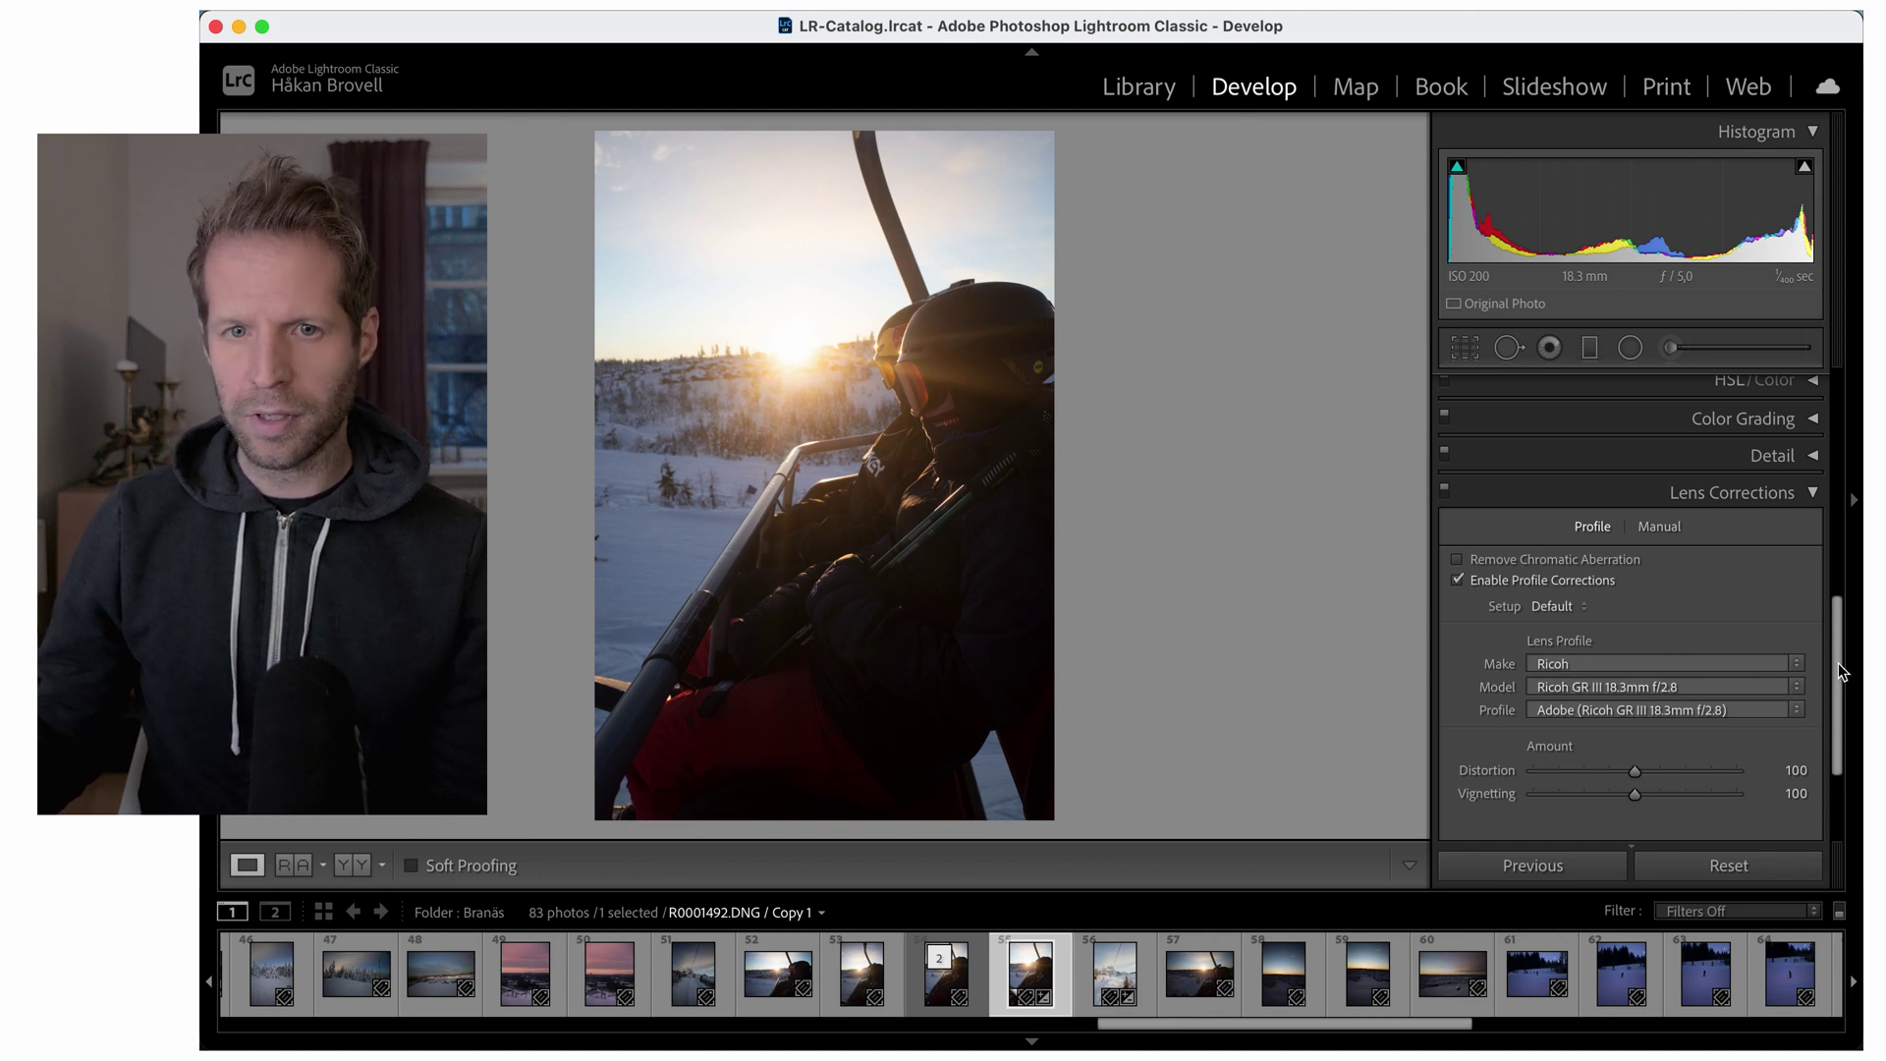
left_click(1810, 494)
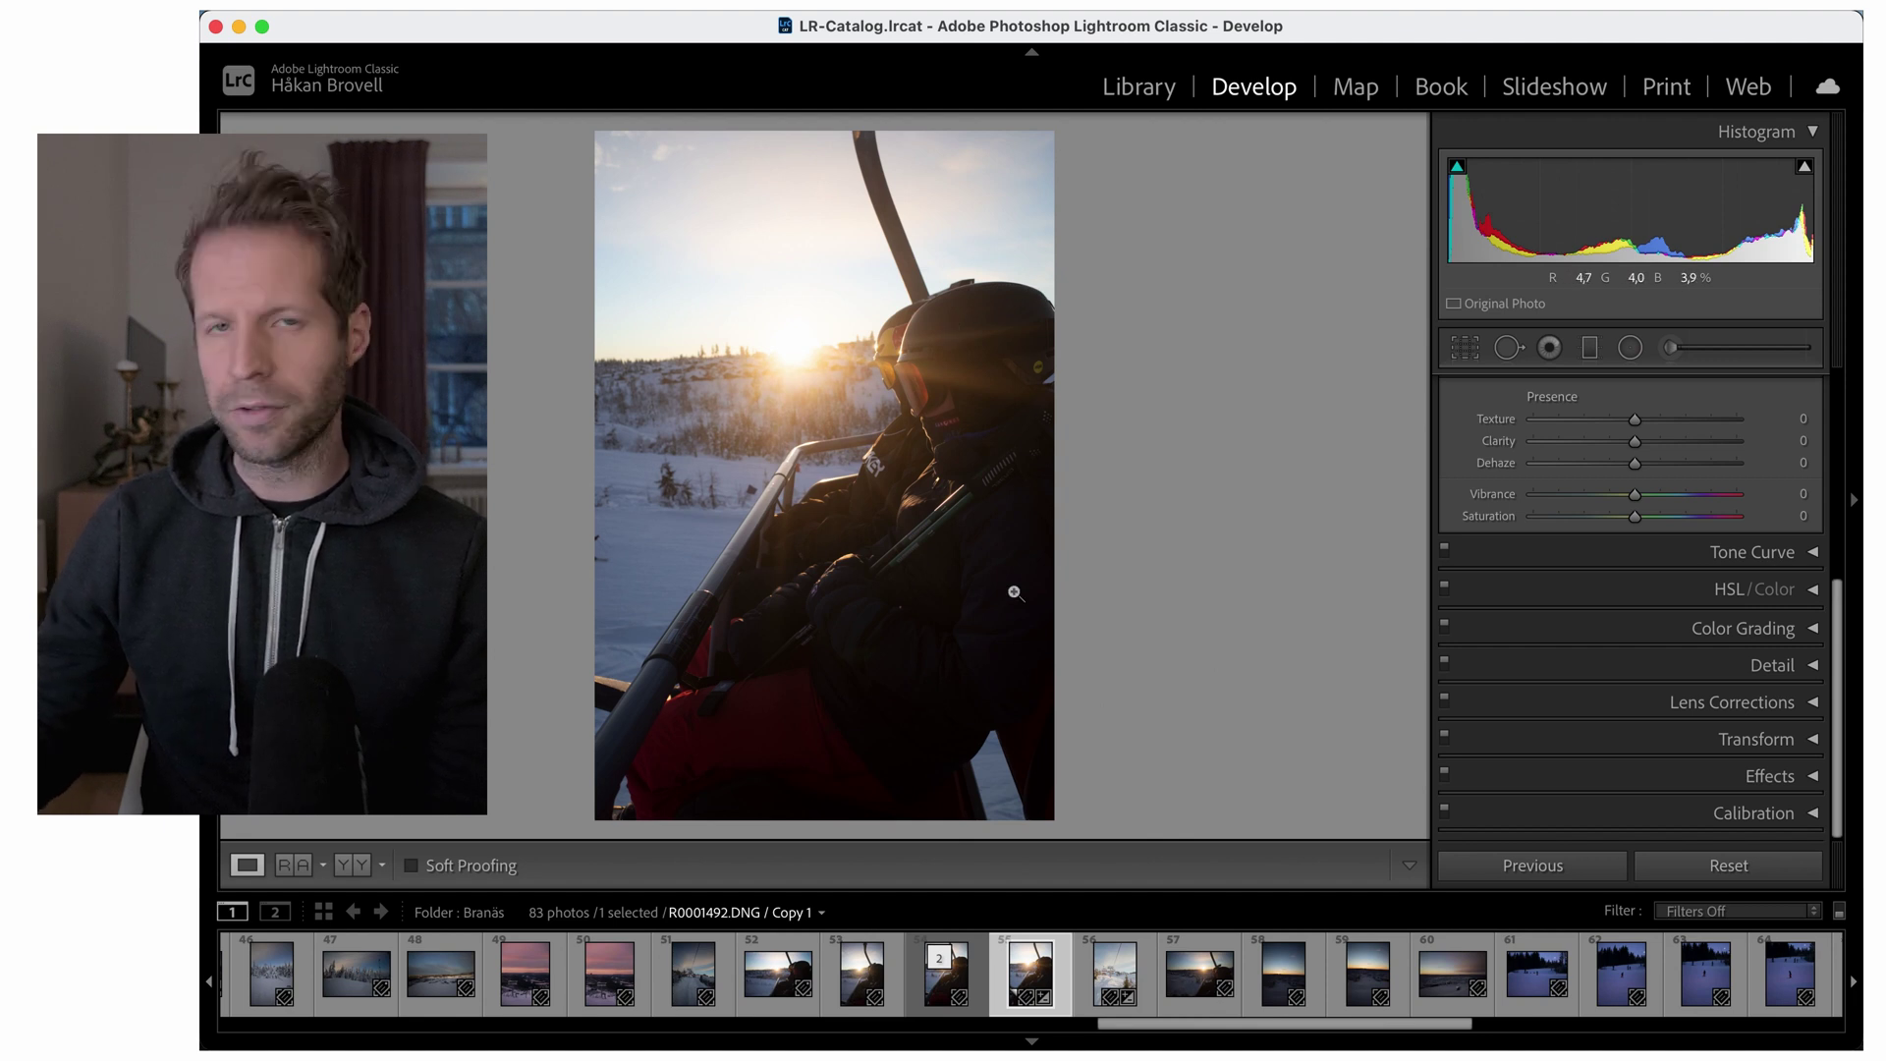
Add a diagonal graduated filter from the lower-right corner of the photo across the skiers and display its mask overlay.
left_click(1590, 349)
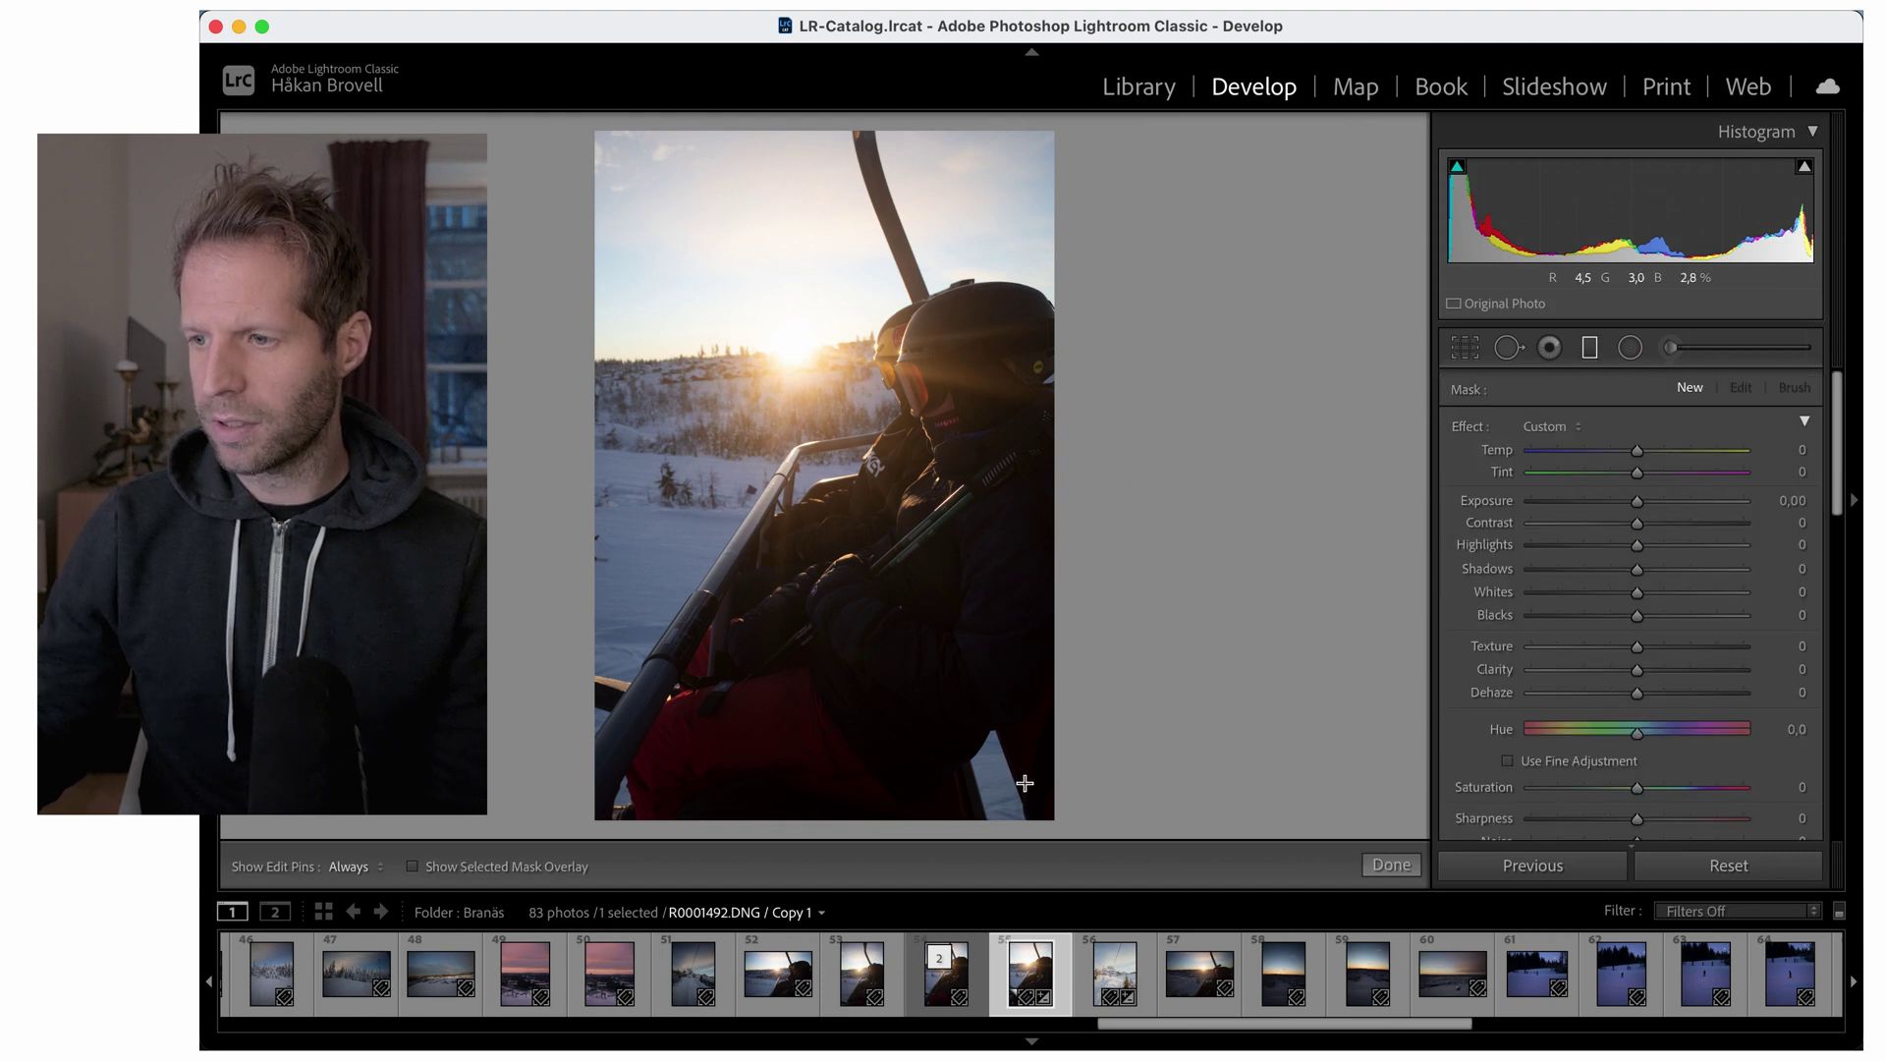
left_click_drag(1018, 786, 694, 390)
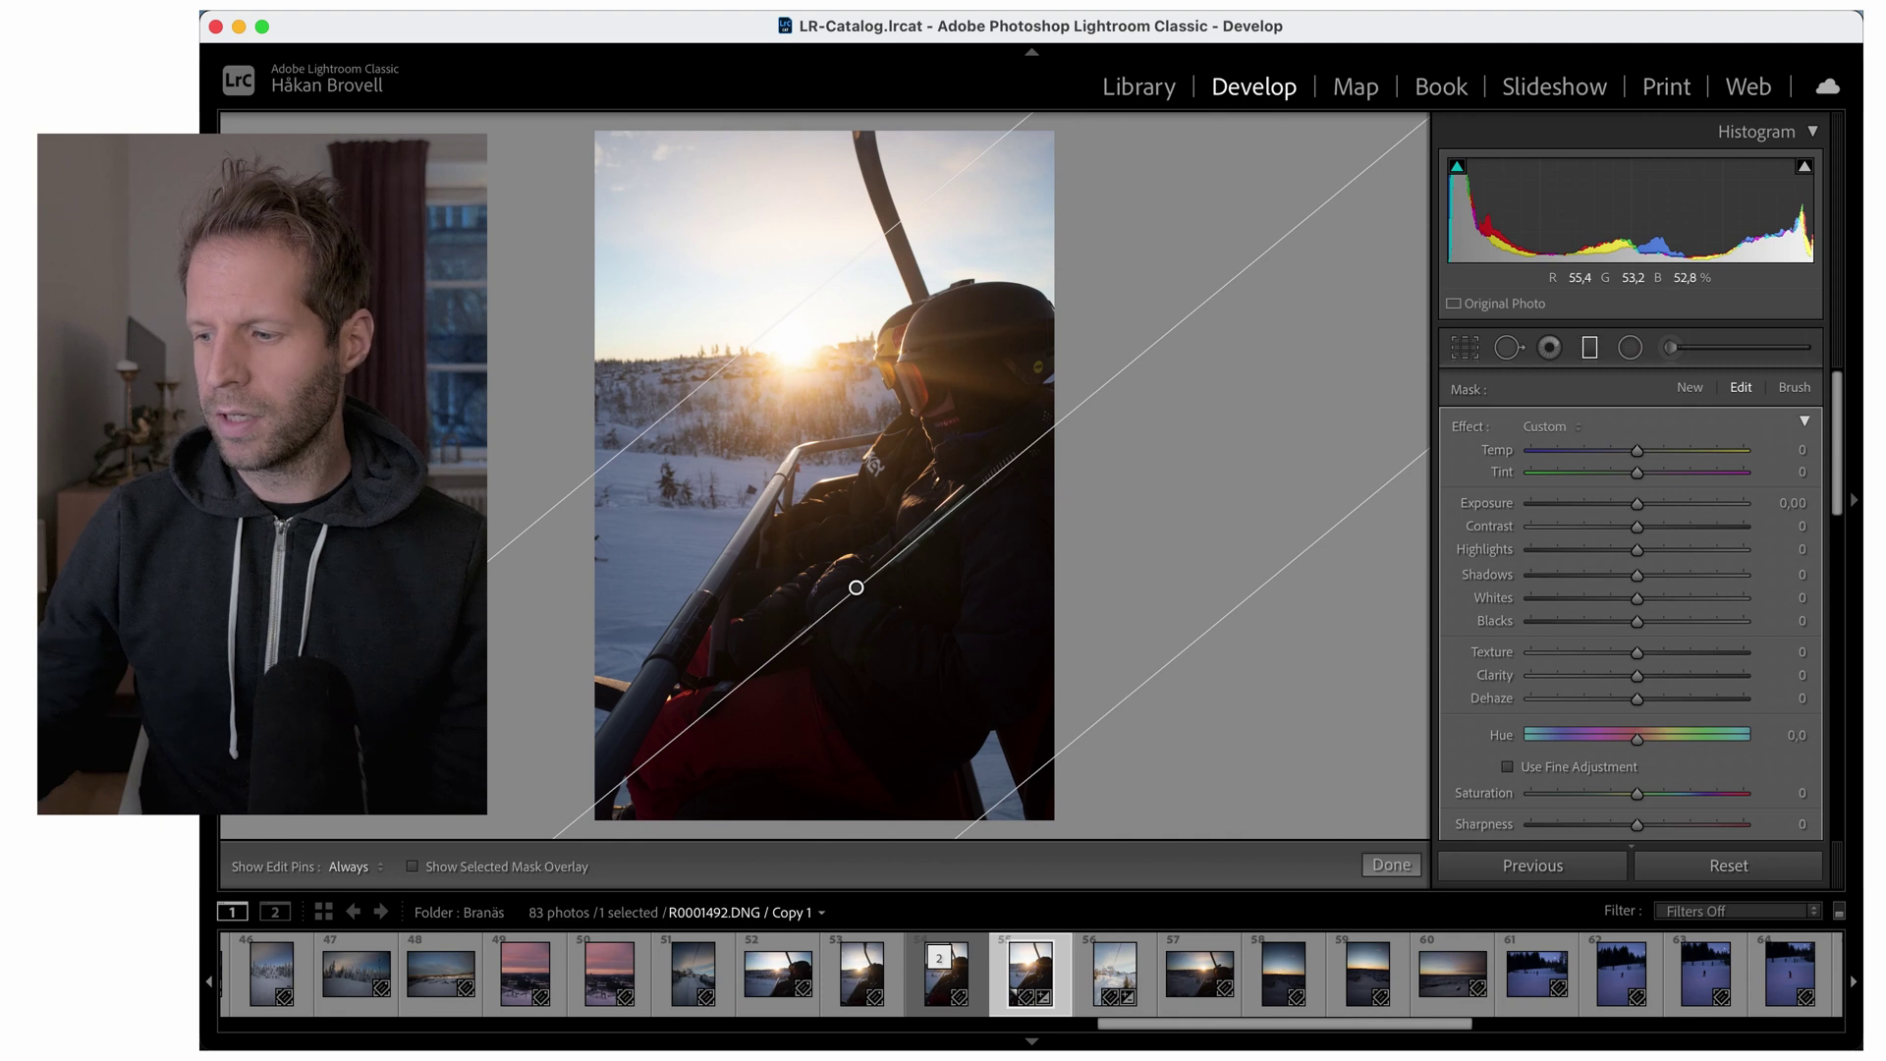
left_click(412, 866)
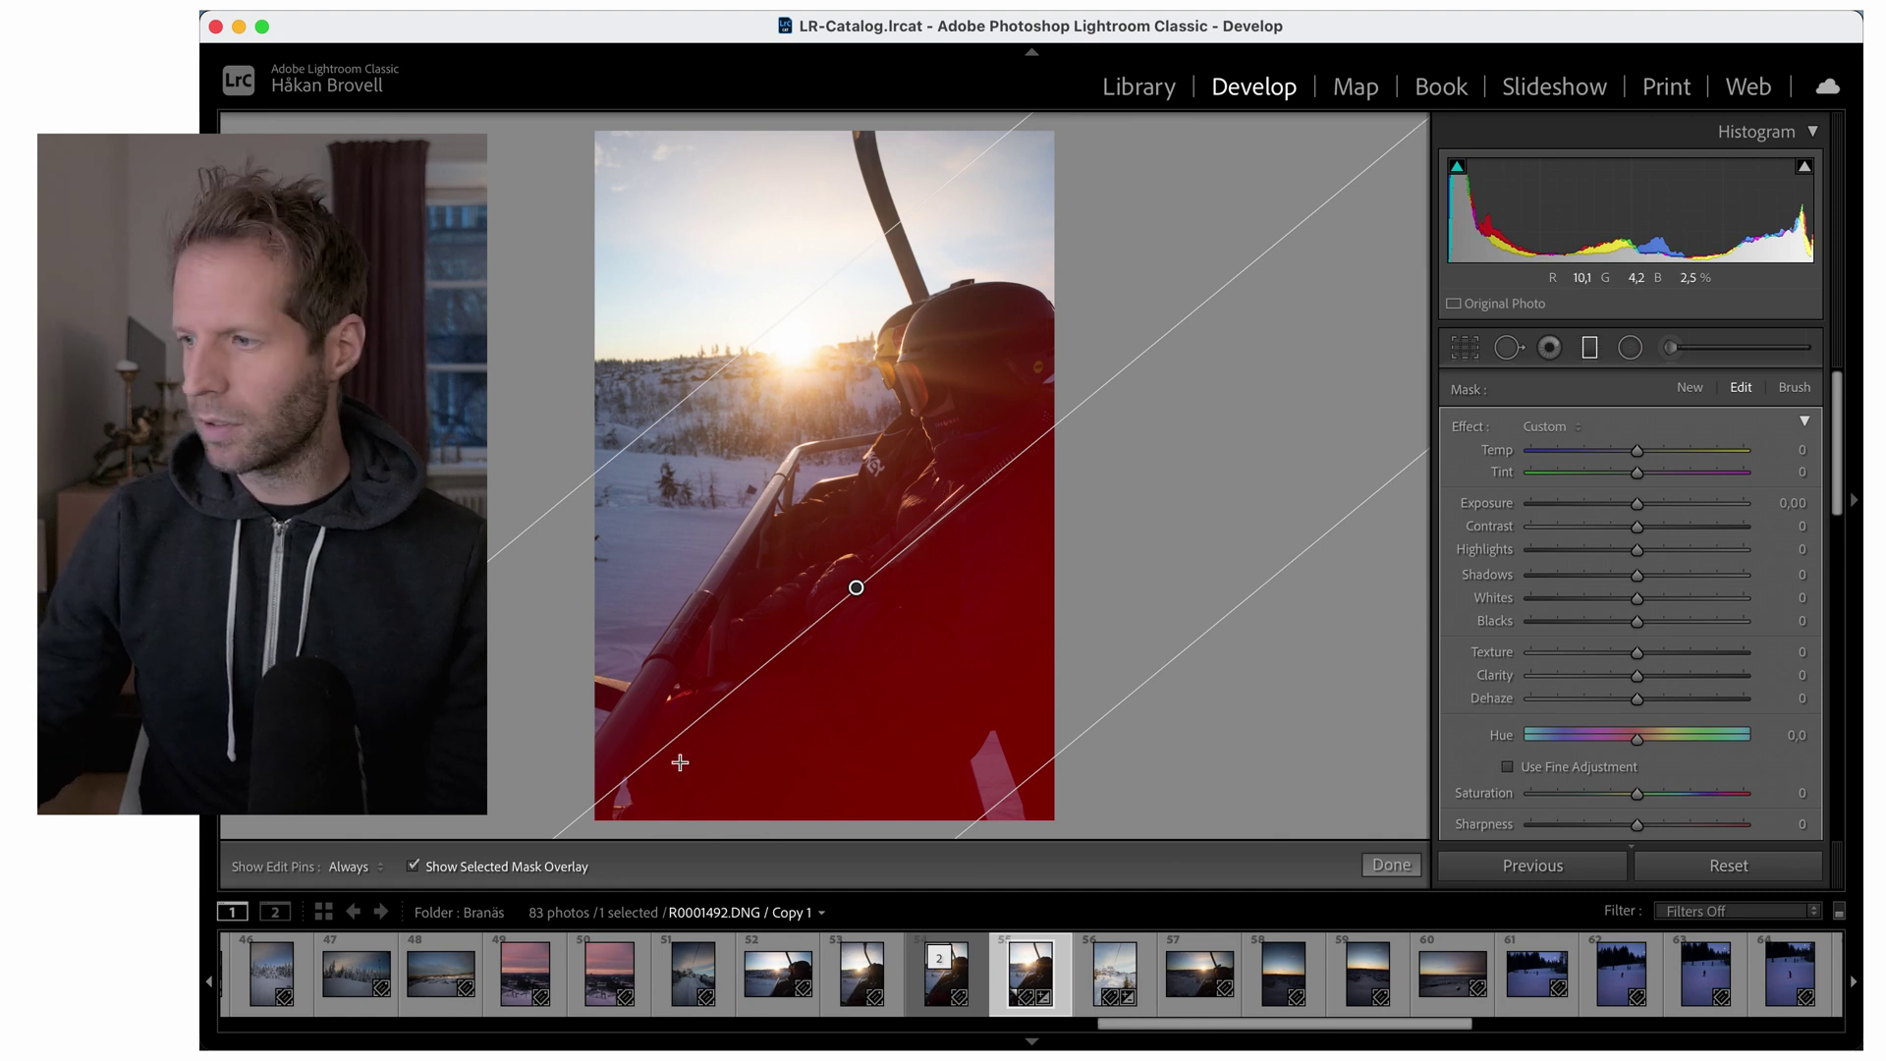
Hide the mask overlay and set the skiers' graduated filter to Exposure 1.17, Contrast 15, Highlights 10 and Shadows 3.
key("o")
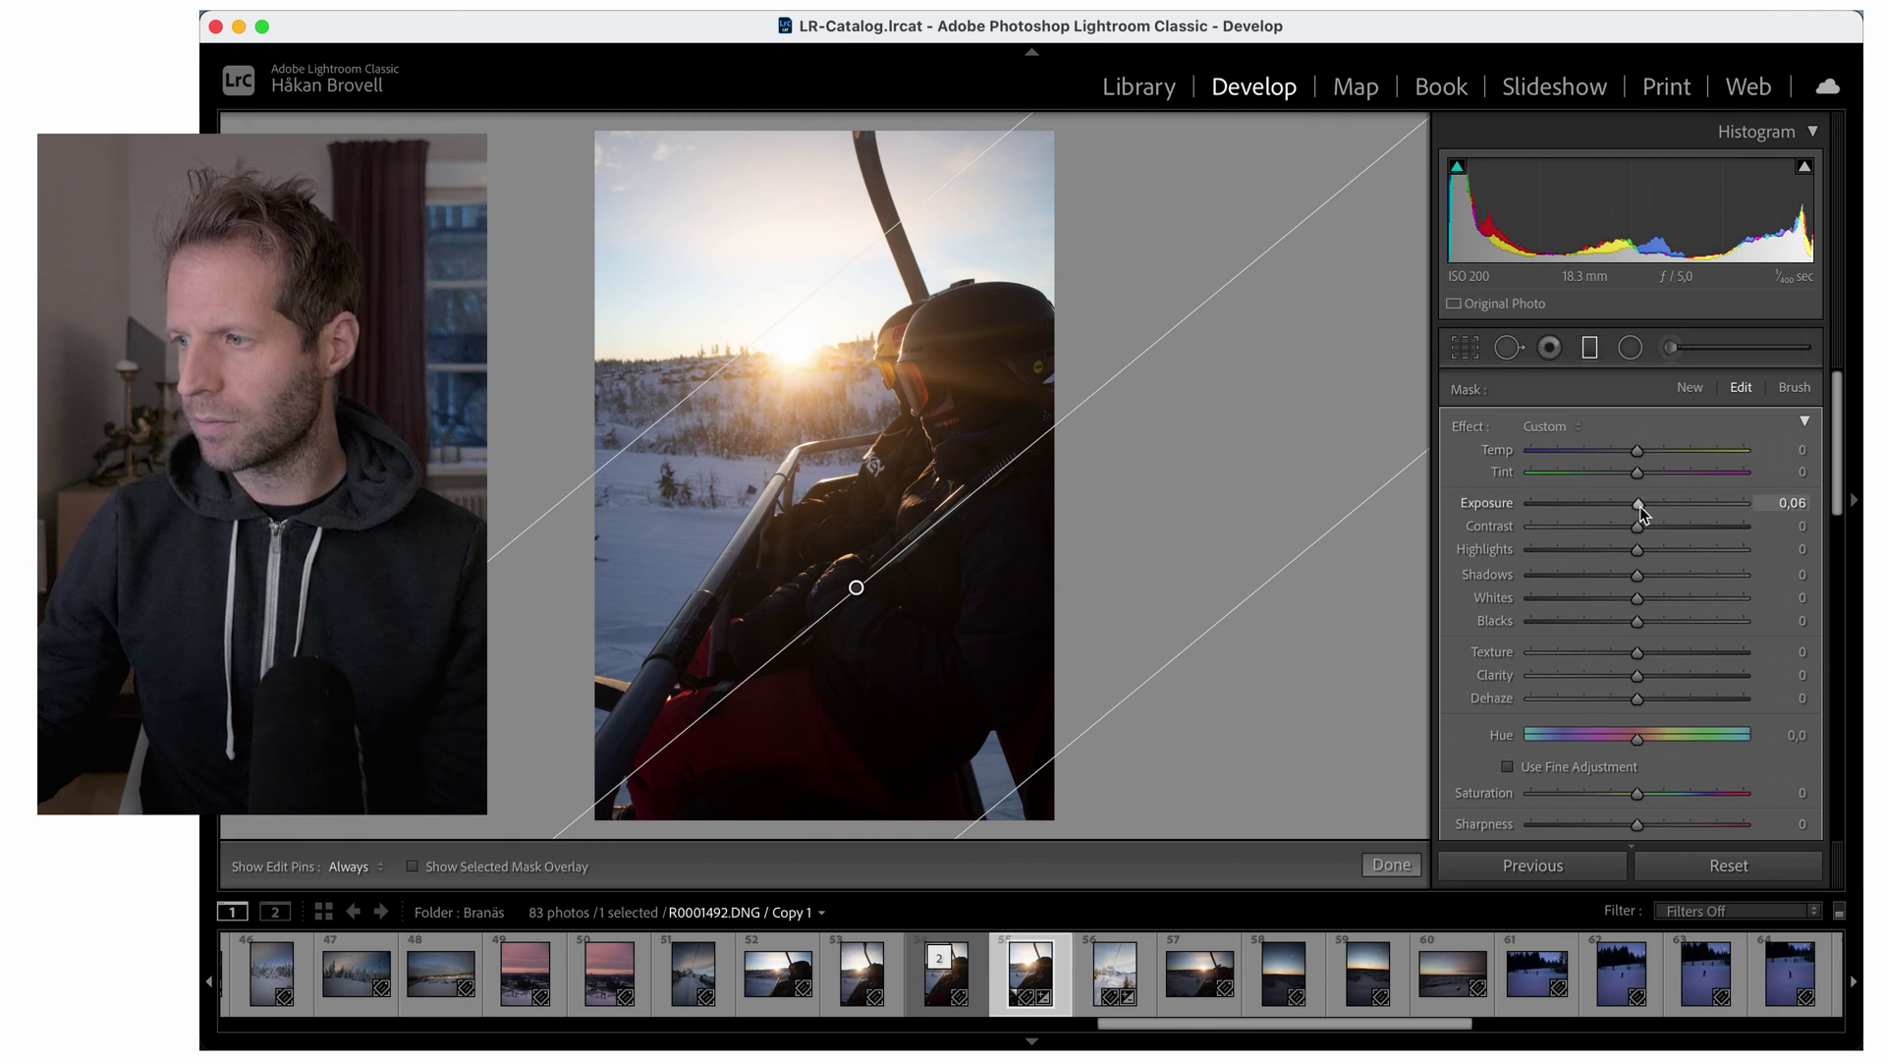
left_click_drag(1640, 504, 1668, 505)
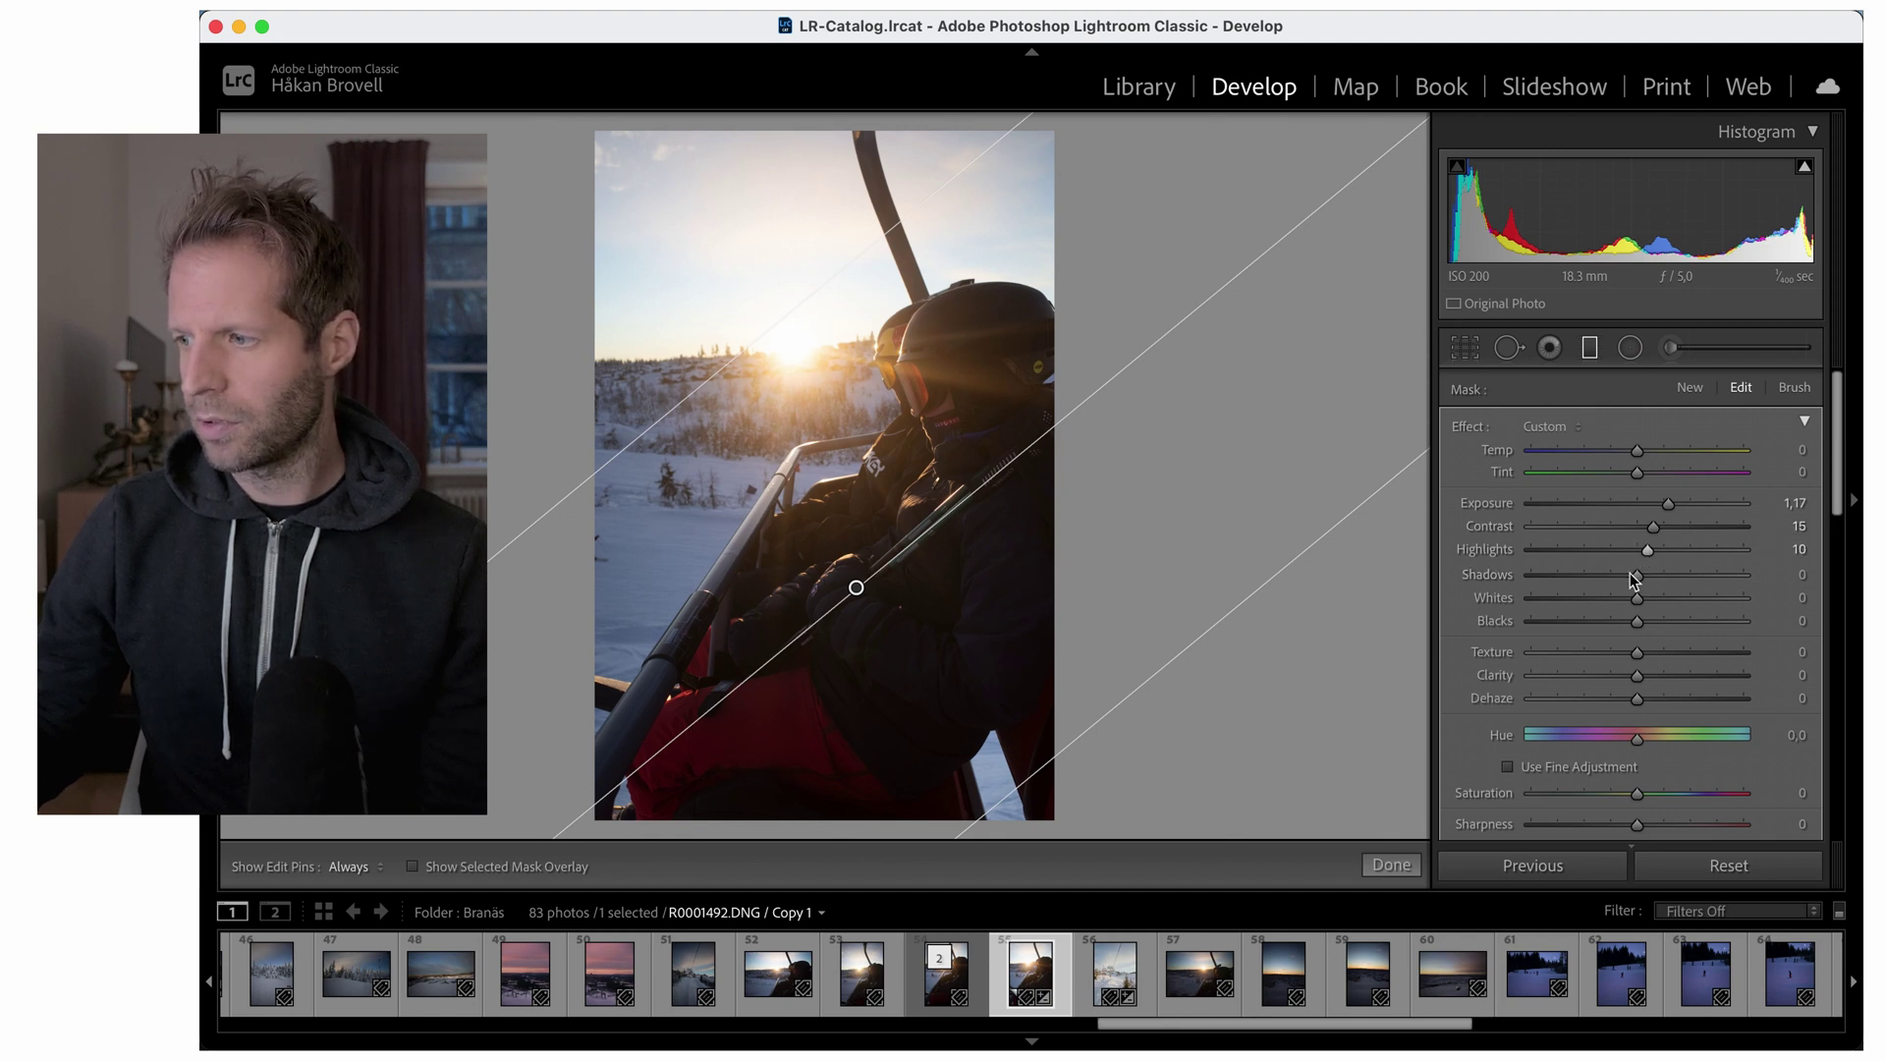
left_click_drag(1638, 575, 1643, 577)
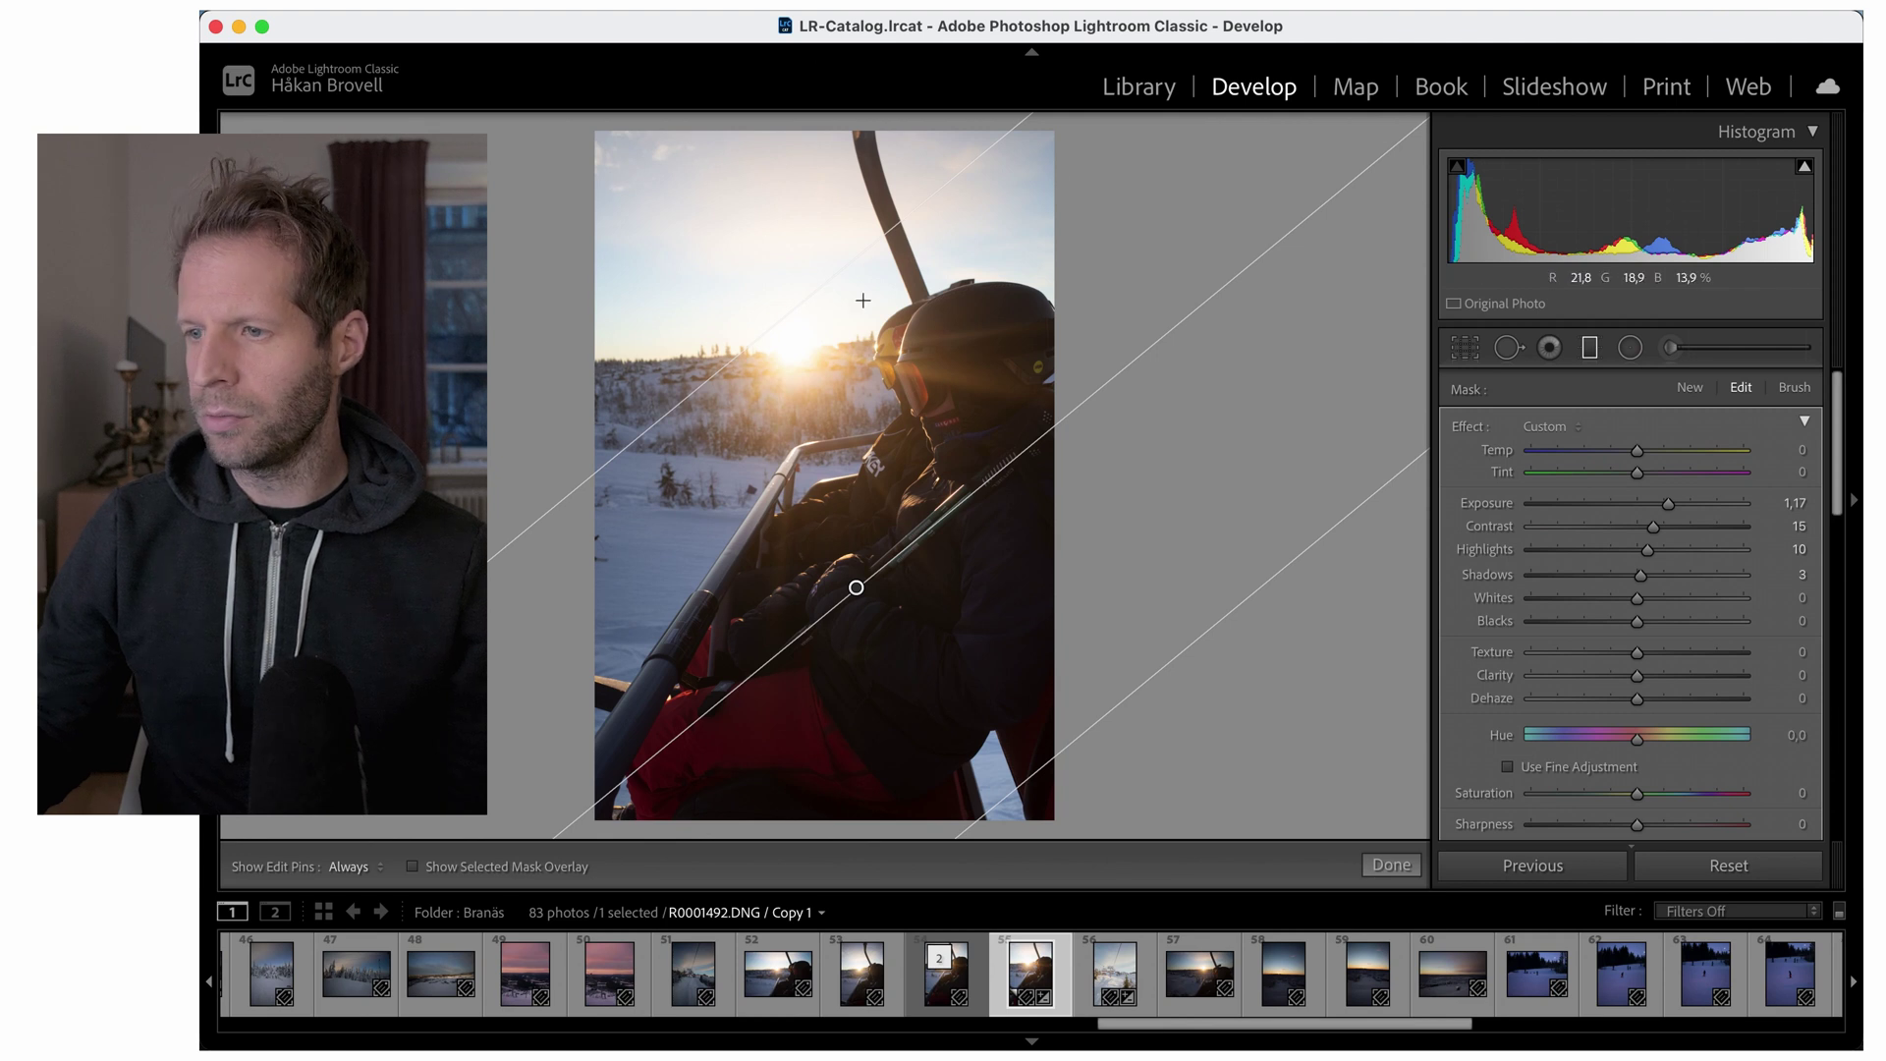
Add a second graduated filter from the sky down past the horizon, then narrow its transition slightly with the mask overlay shown.
left_click(1689, 389)
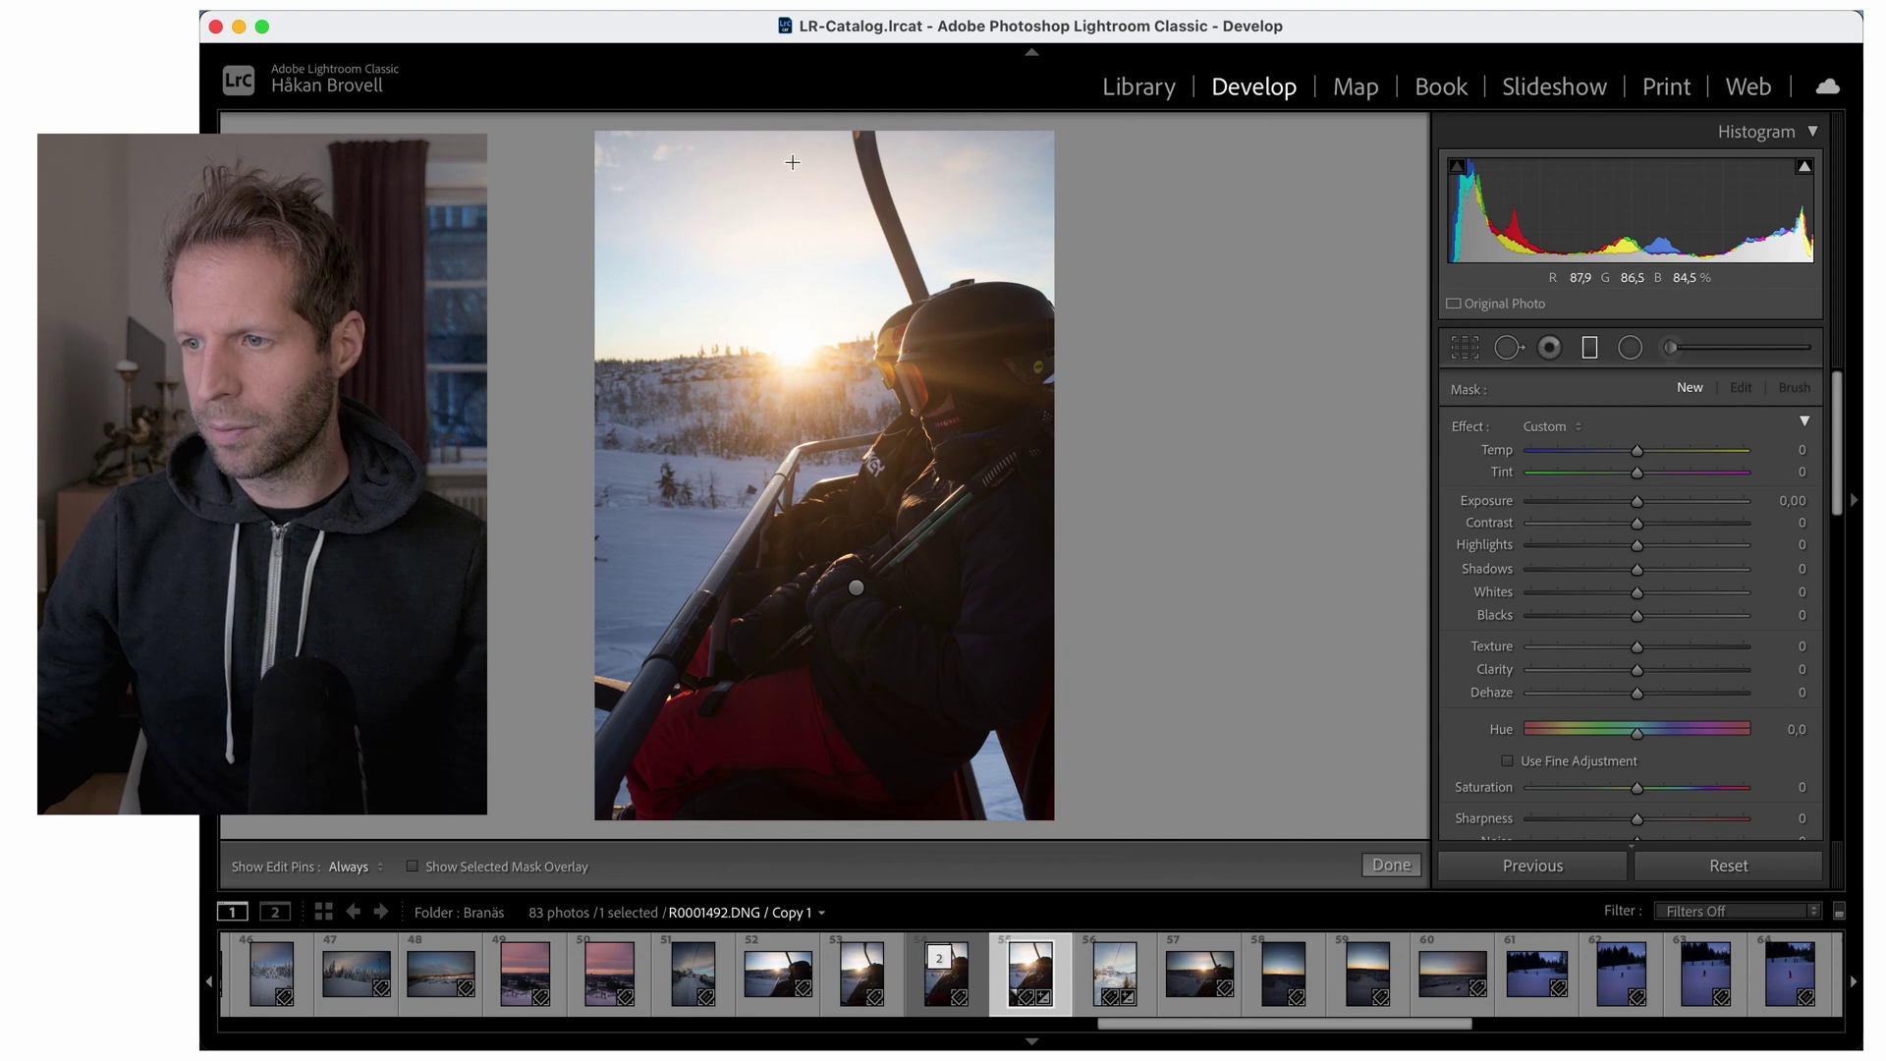
left_click_drag(802, 239, 824, 473)
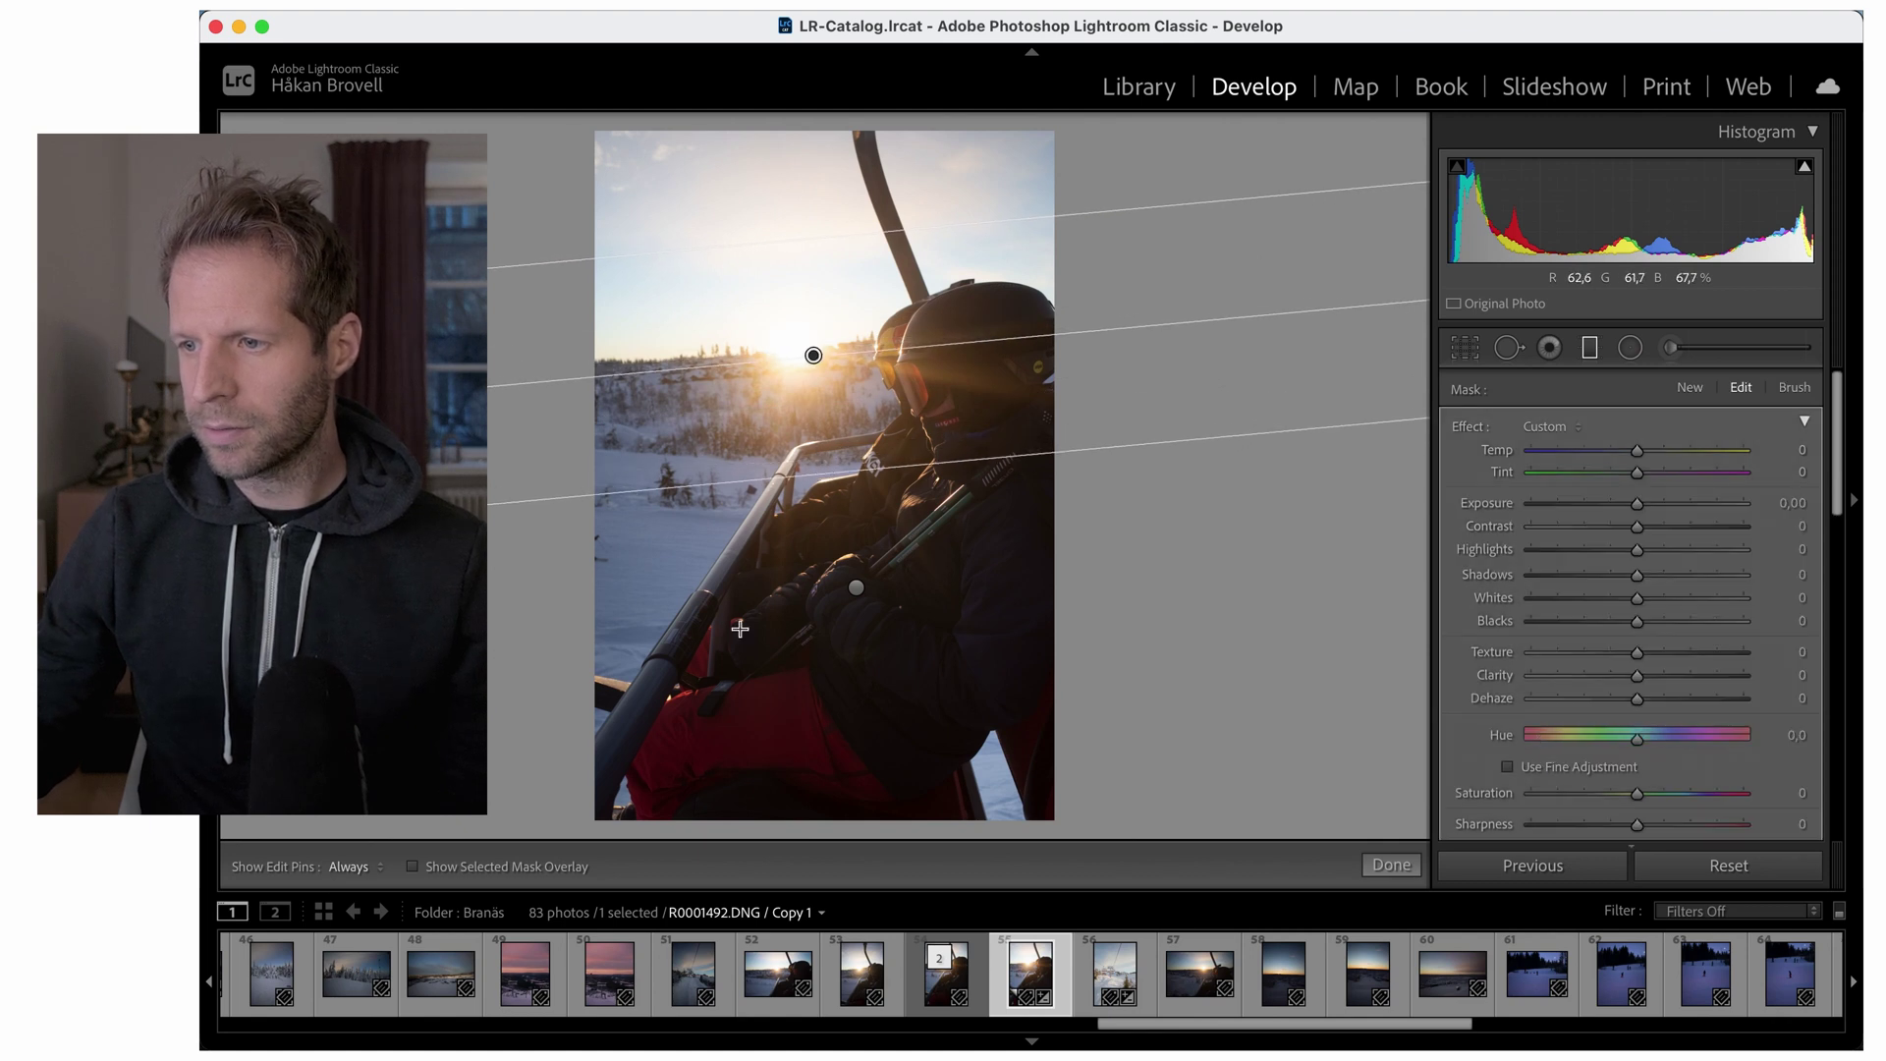
key("o")
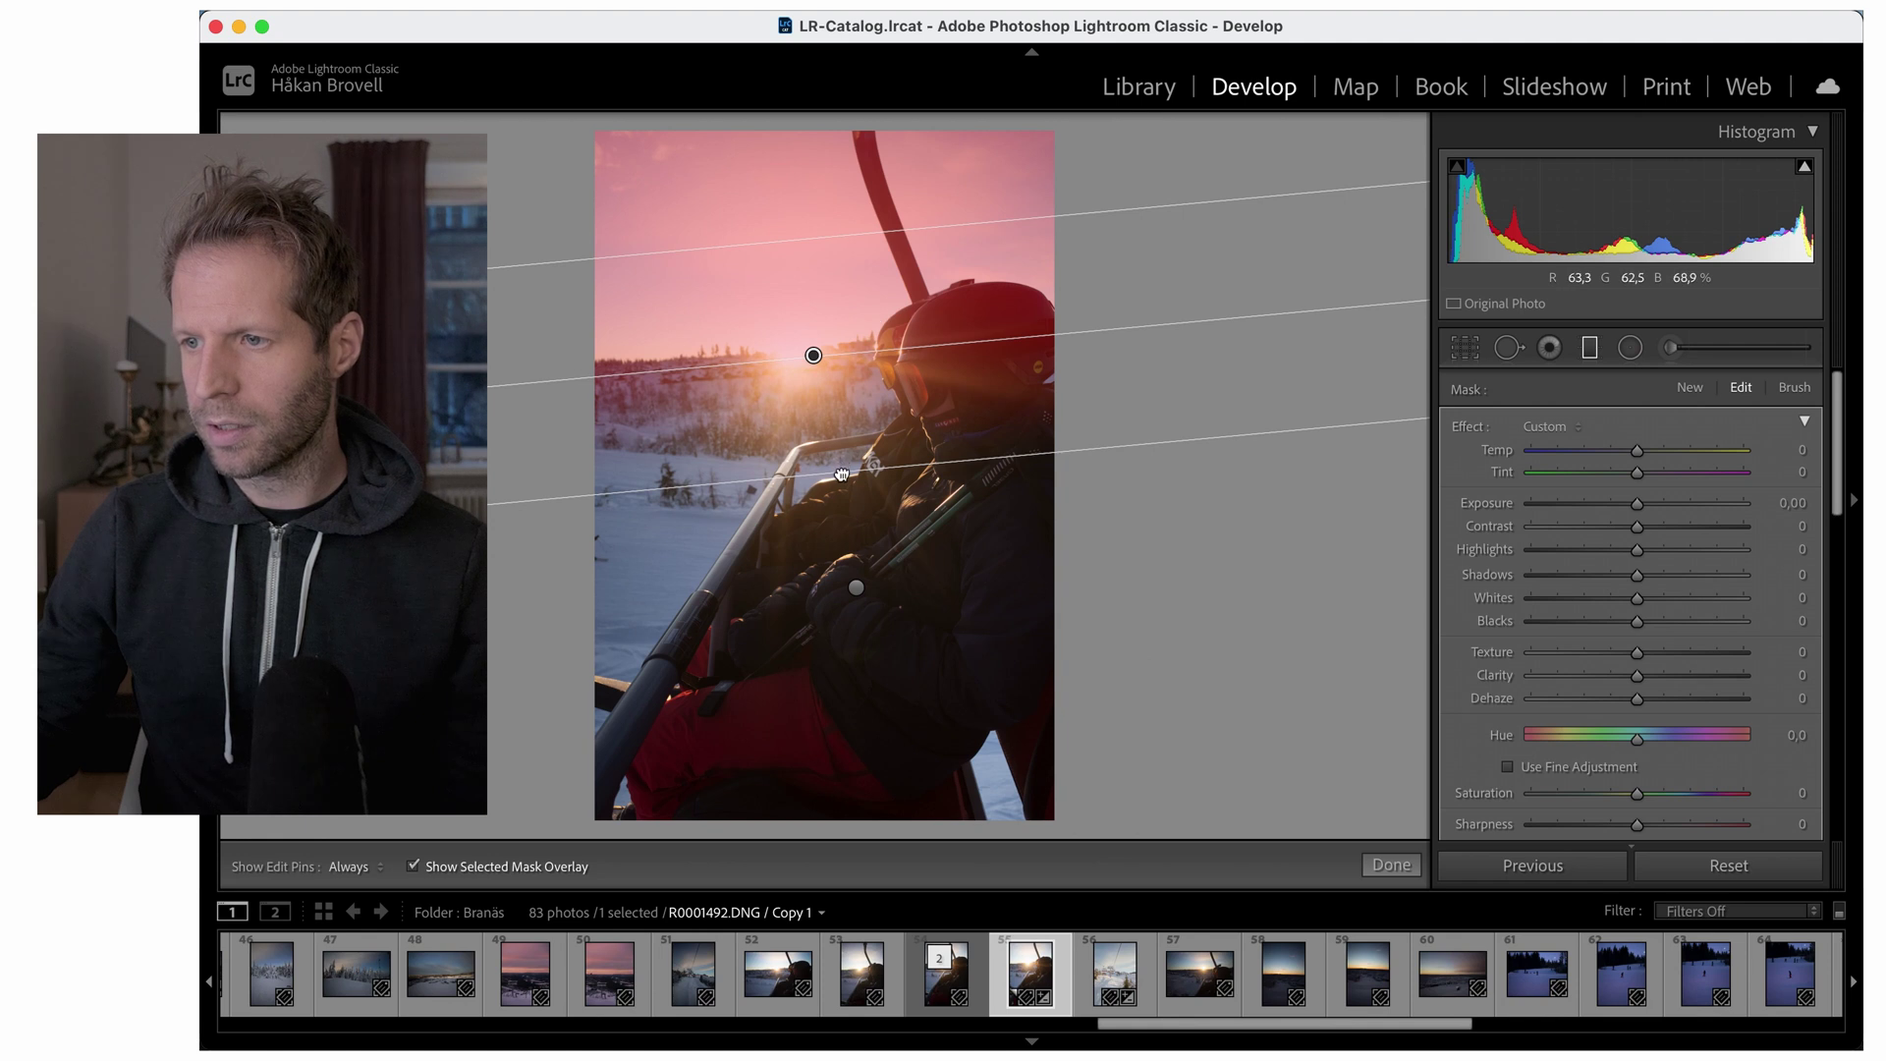
left_click_drag(841, 475, 839, 428)
left_click_drag(838, 433, 836, 439)
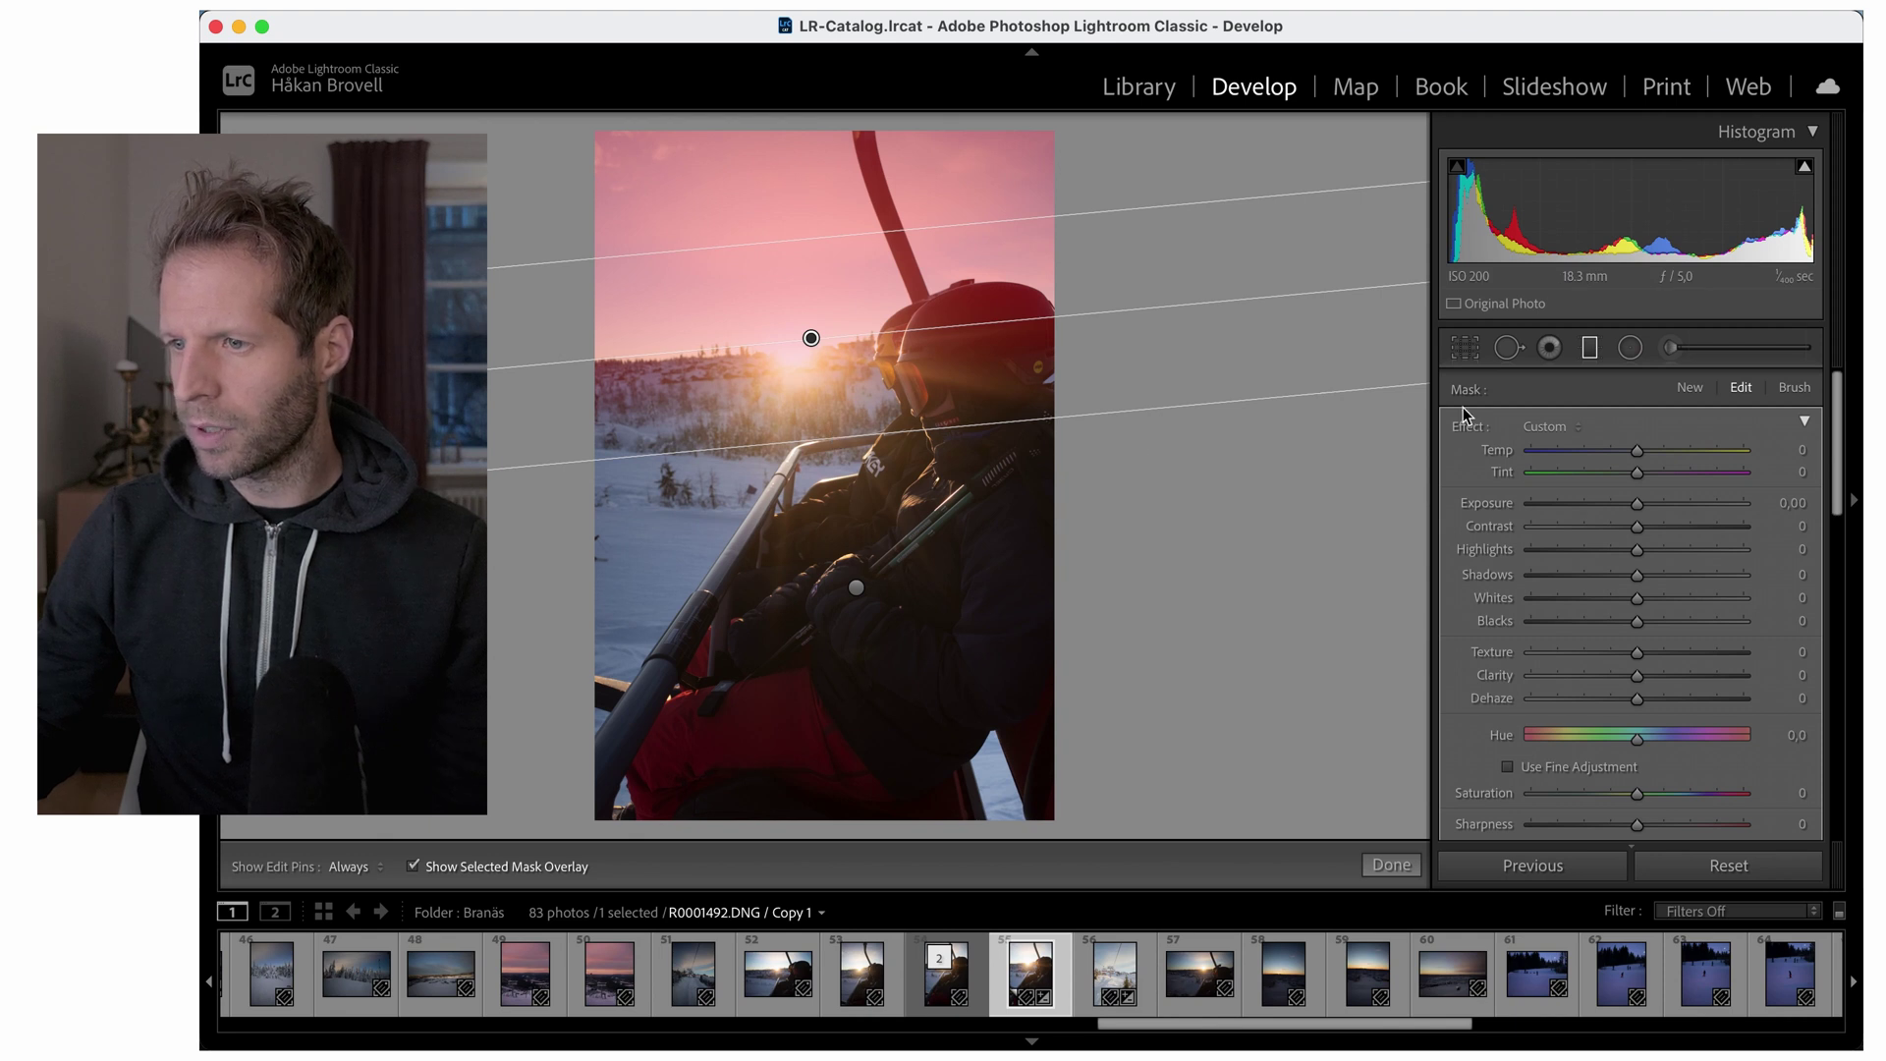
Hide the overlay, set the sky filter's Exposure to −0.38 and Highlights to −20, and finish the graduated filter edits.
key("o")
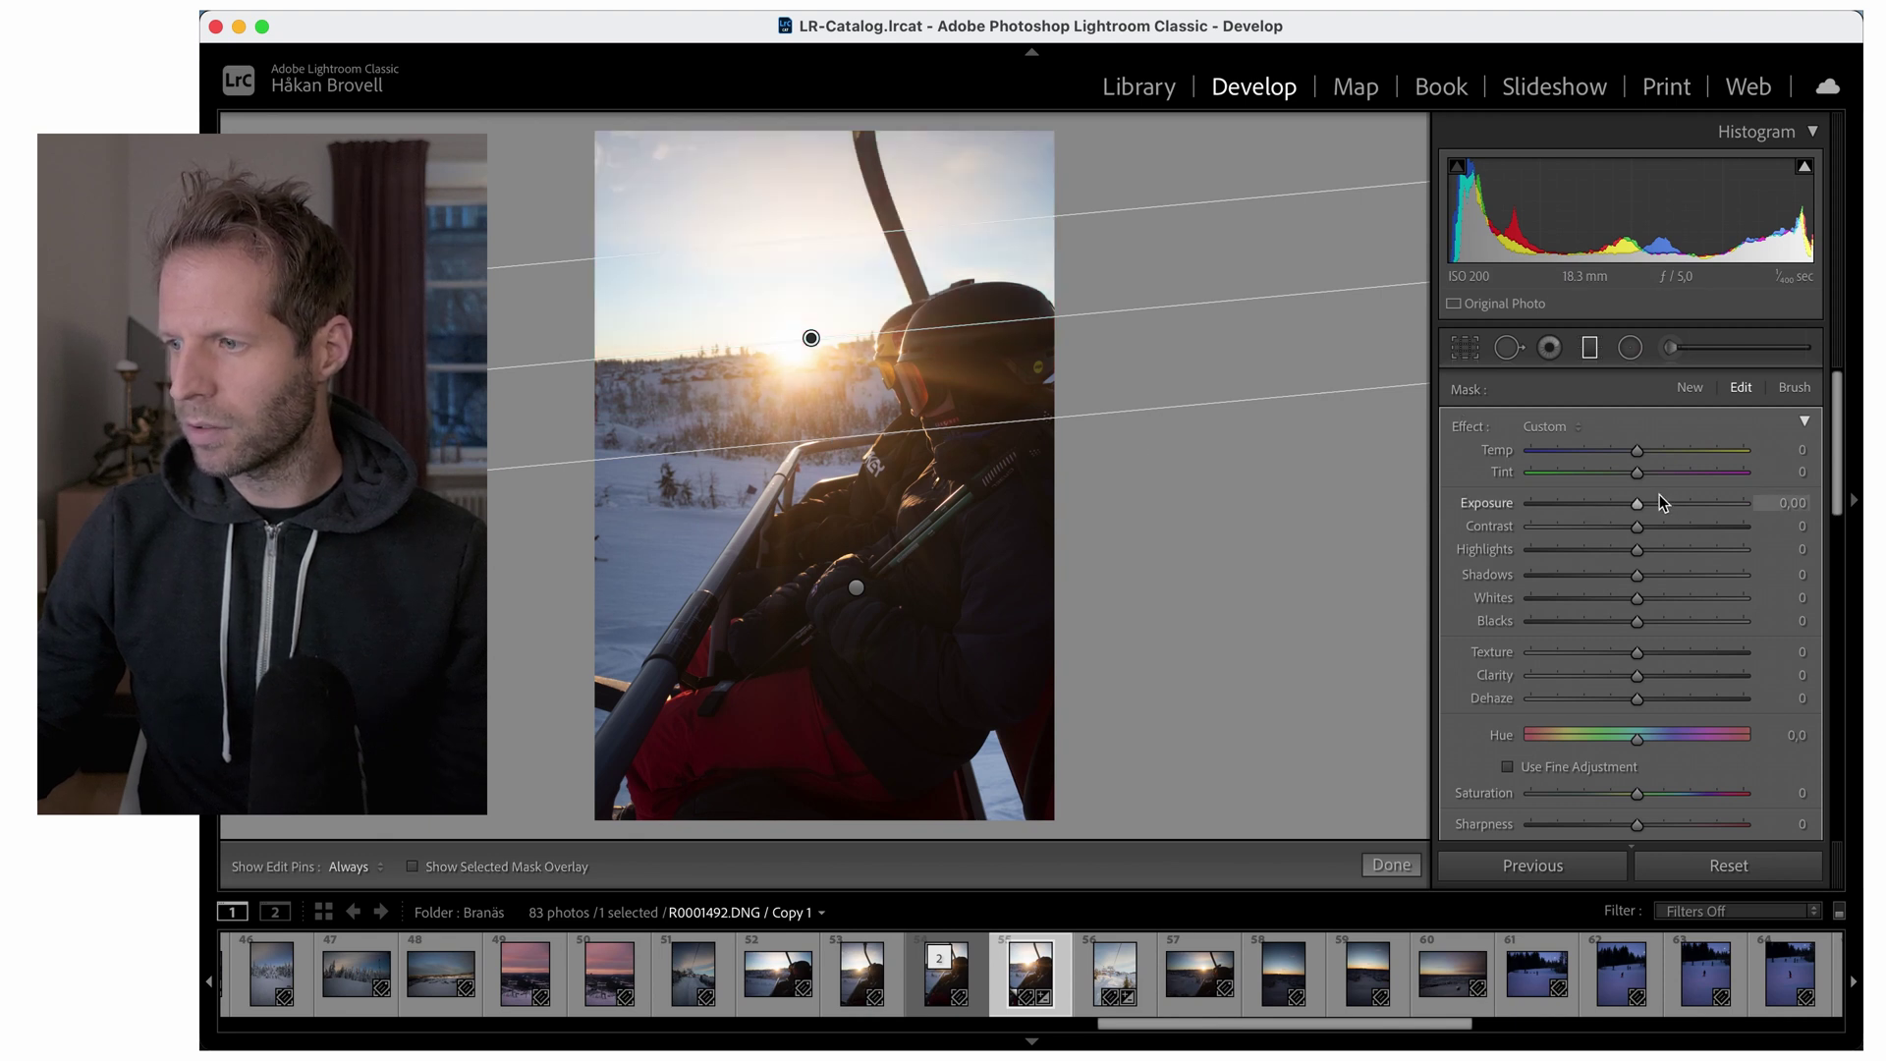
left_click_drag(1636, 504, 1627, 504)
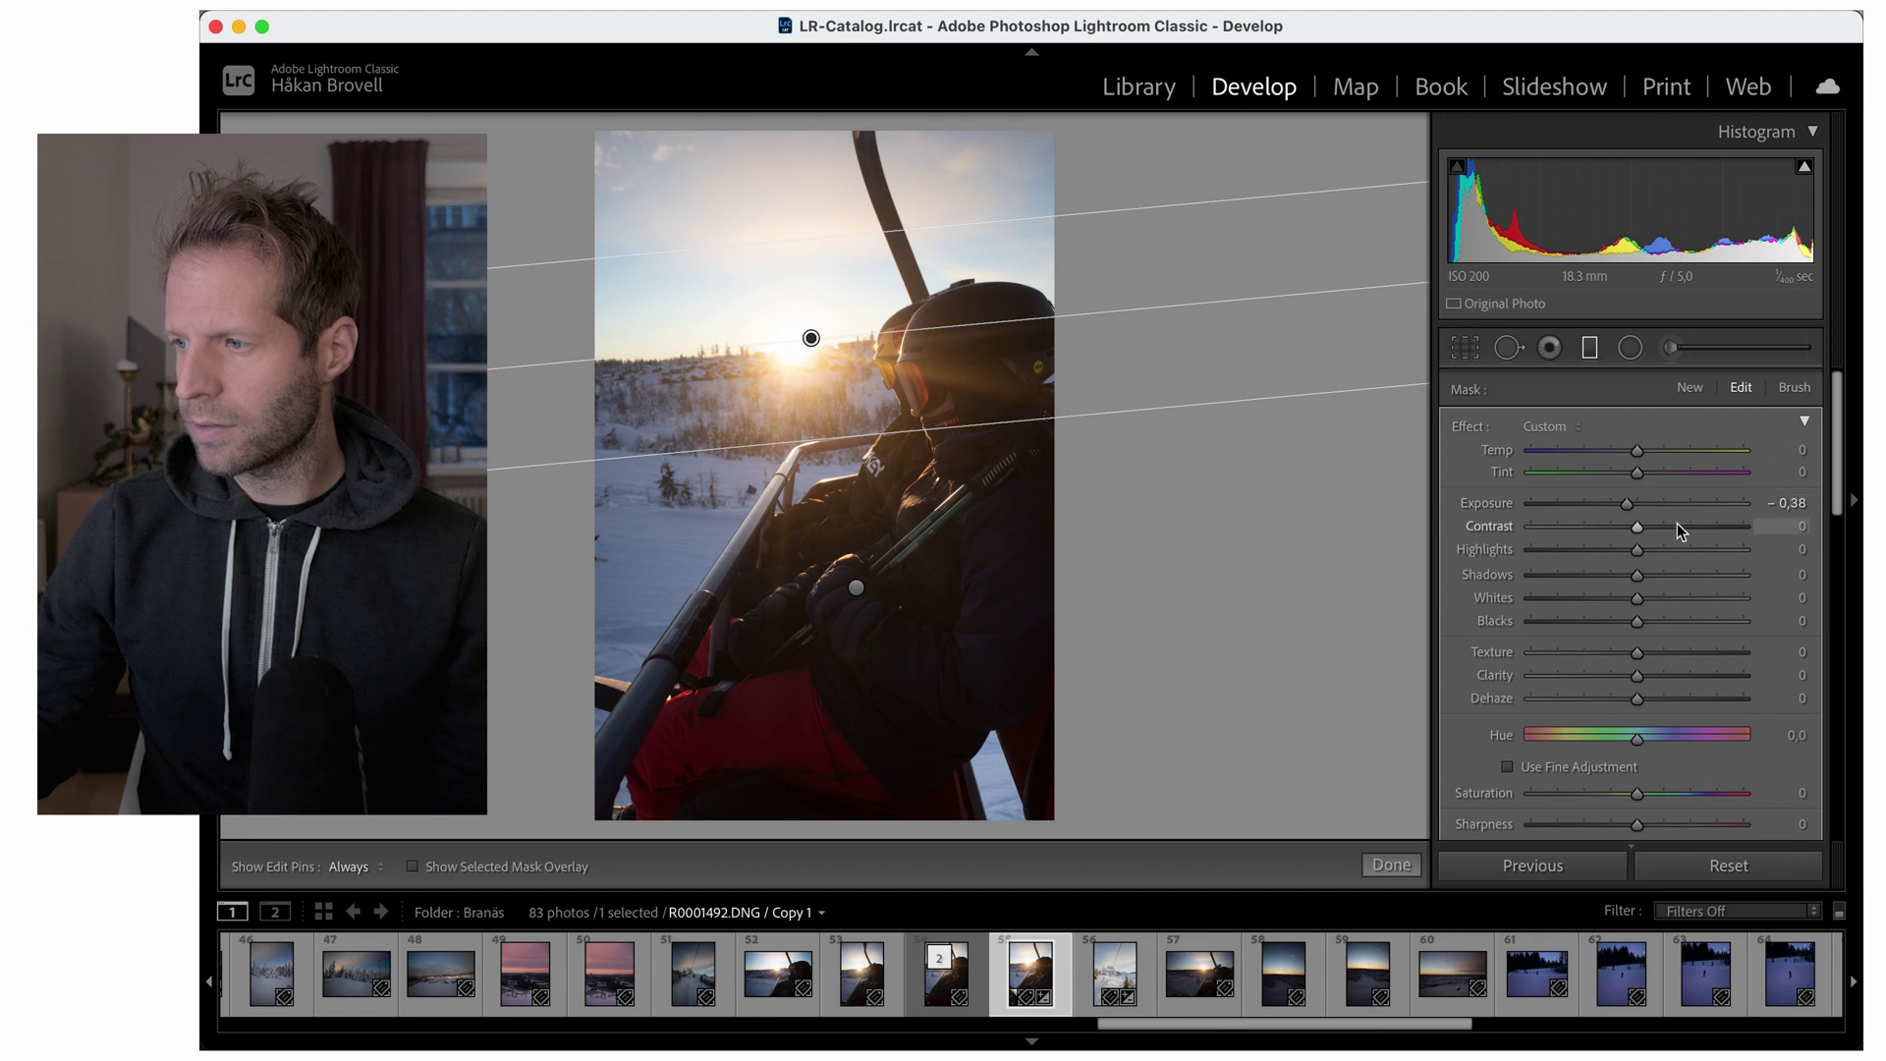
left_click_drag(1636, 551, 1616, 552)
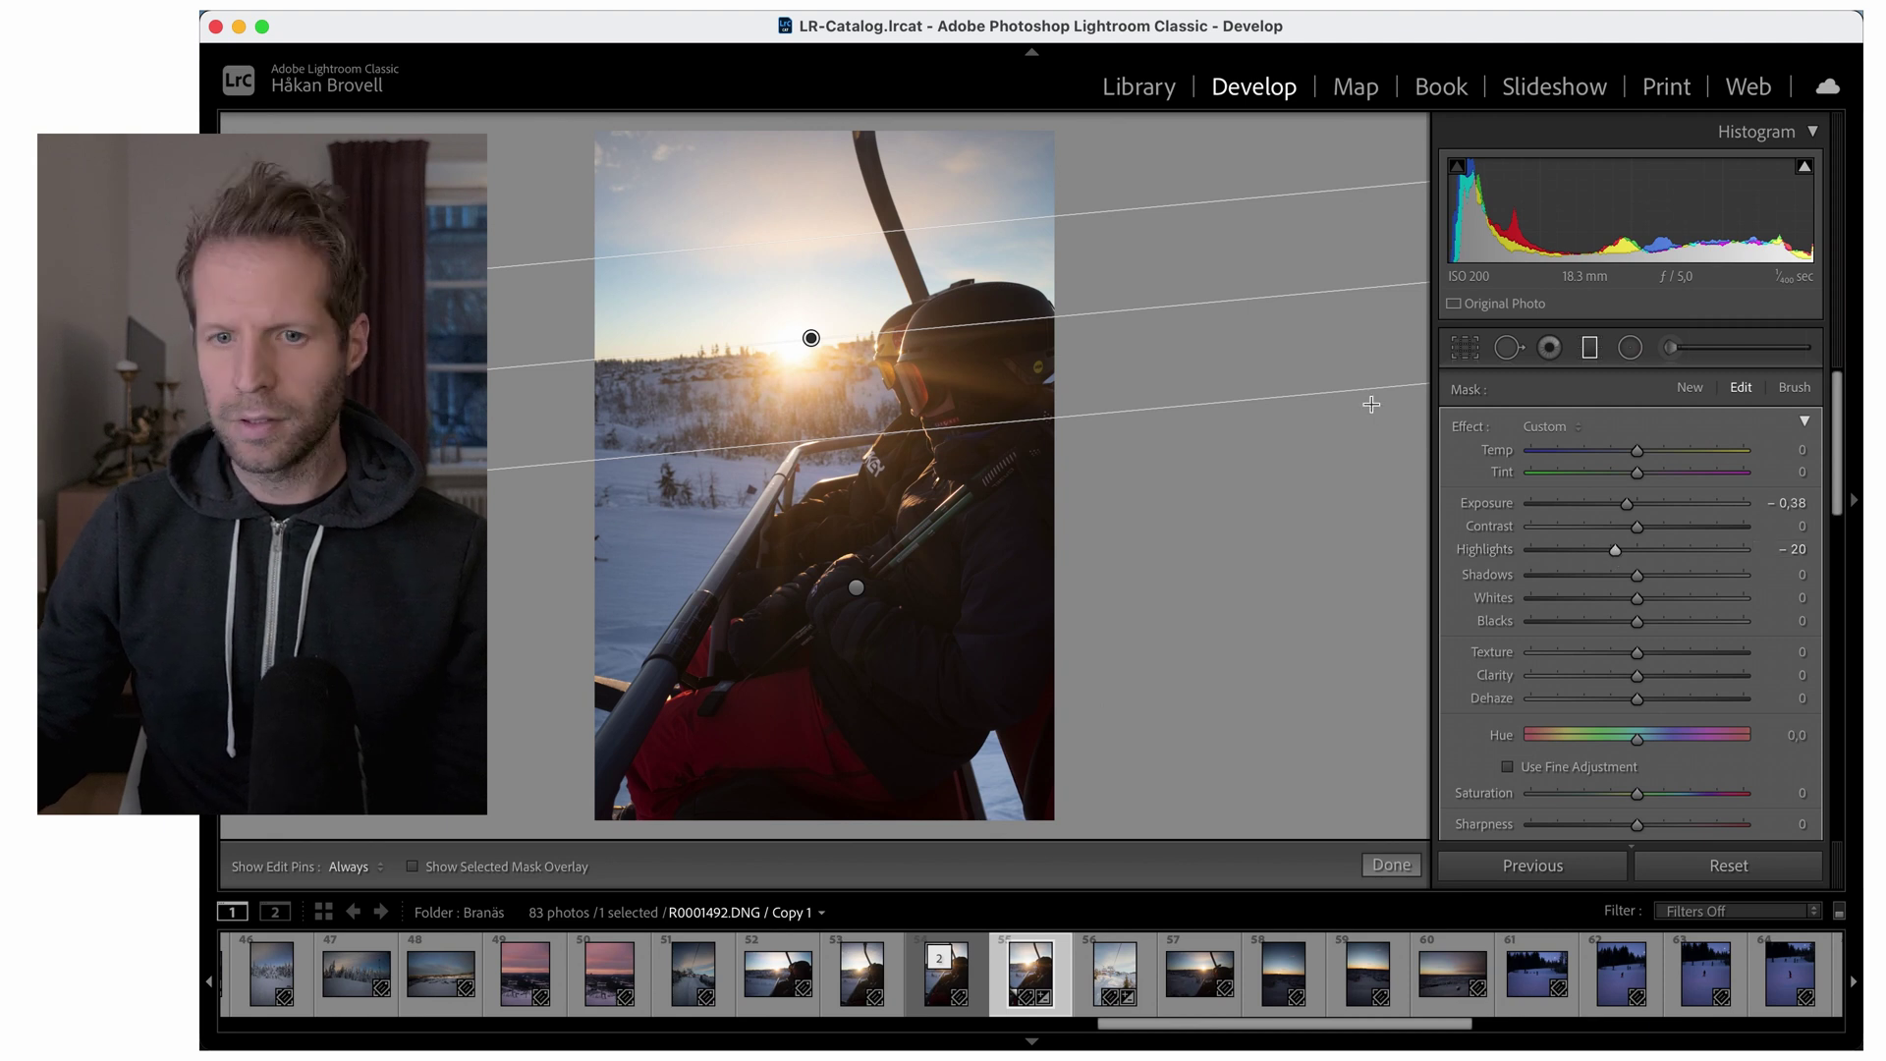
left_click(1399, 867)
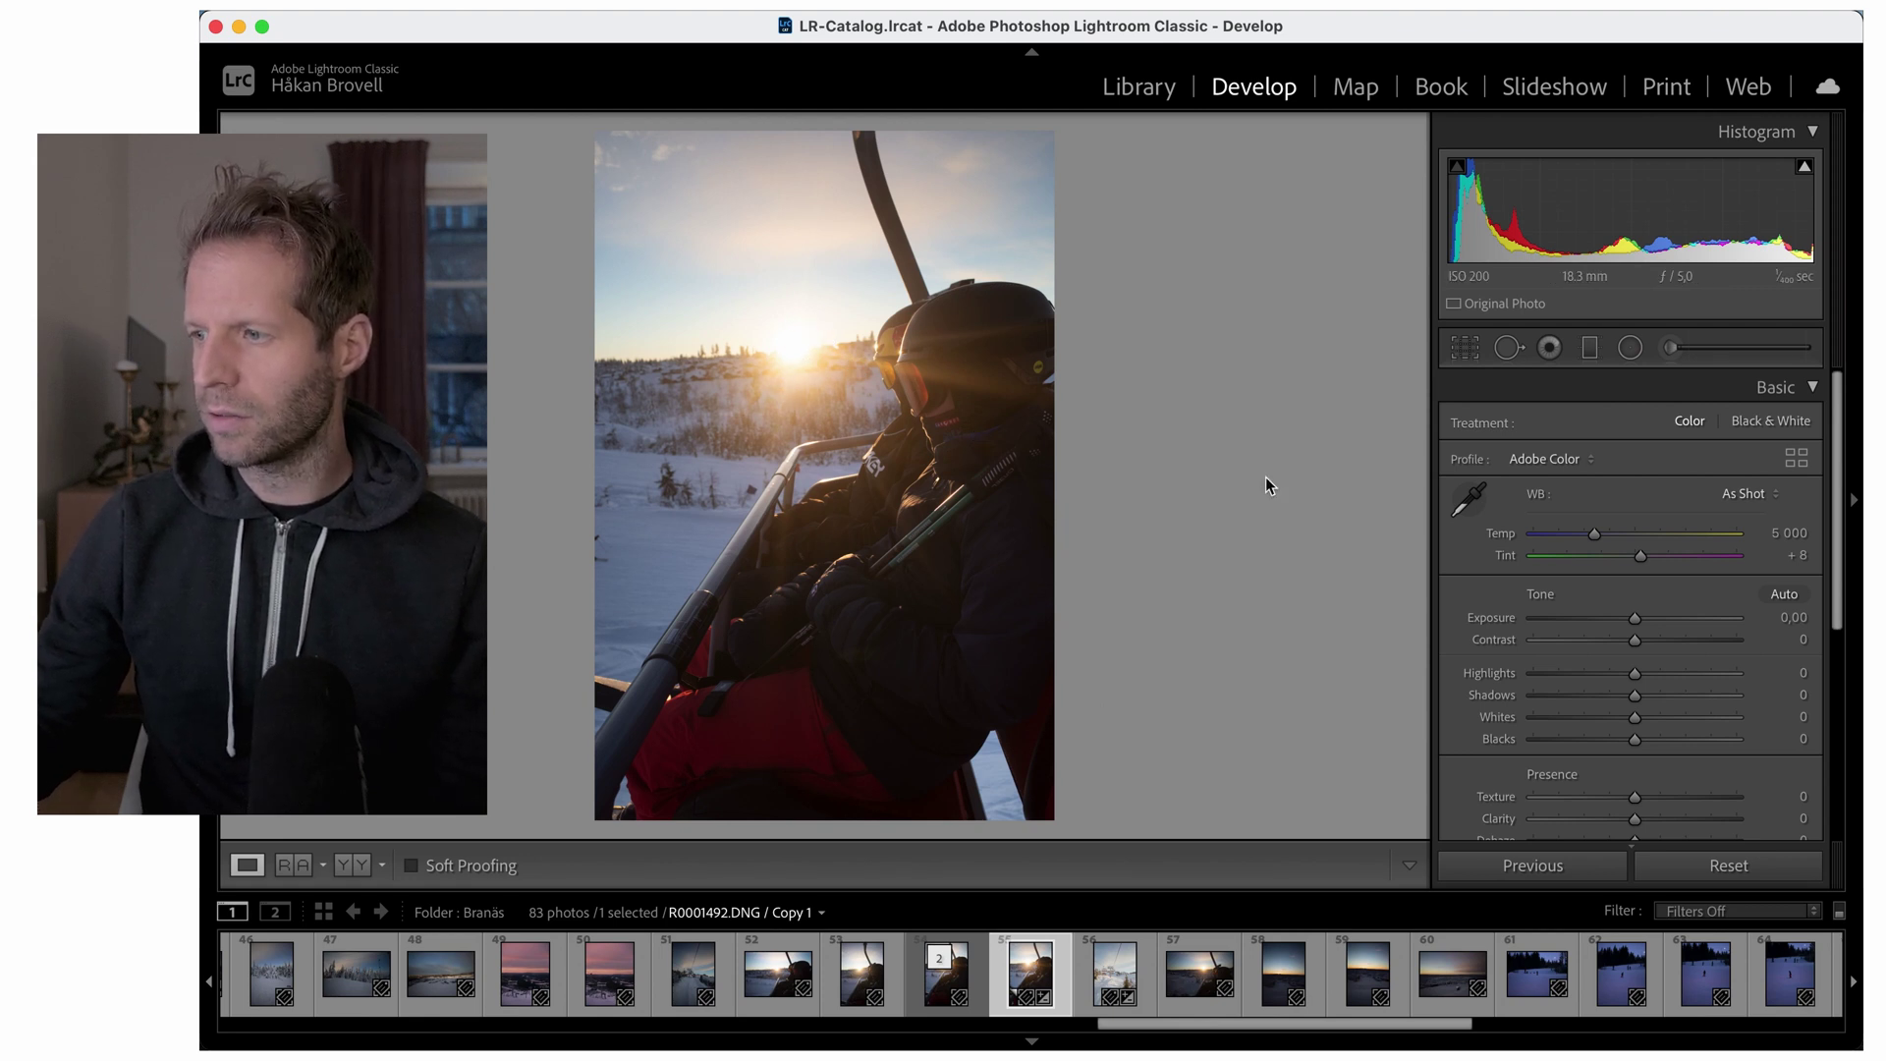
Draw a small circular radial filter near the sun and move it so it is centred on the sun.
left_click(1630, 353)
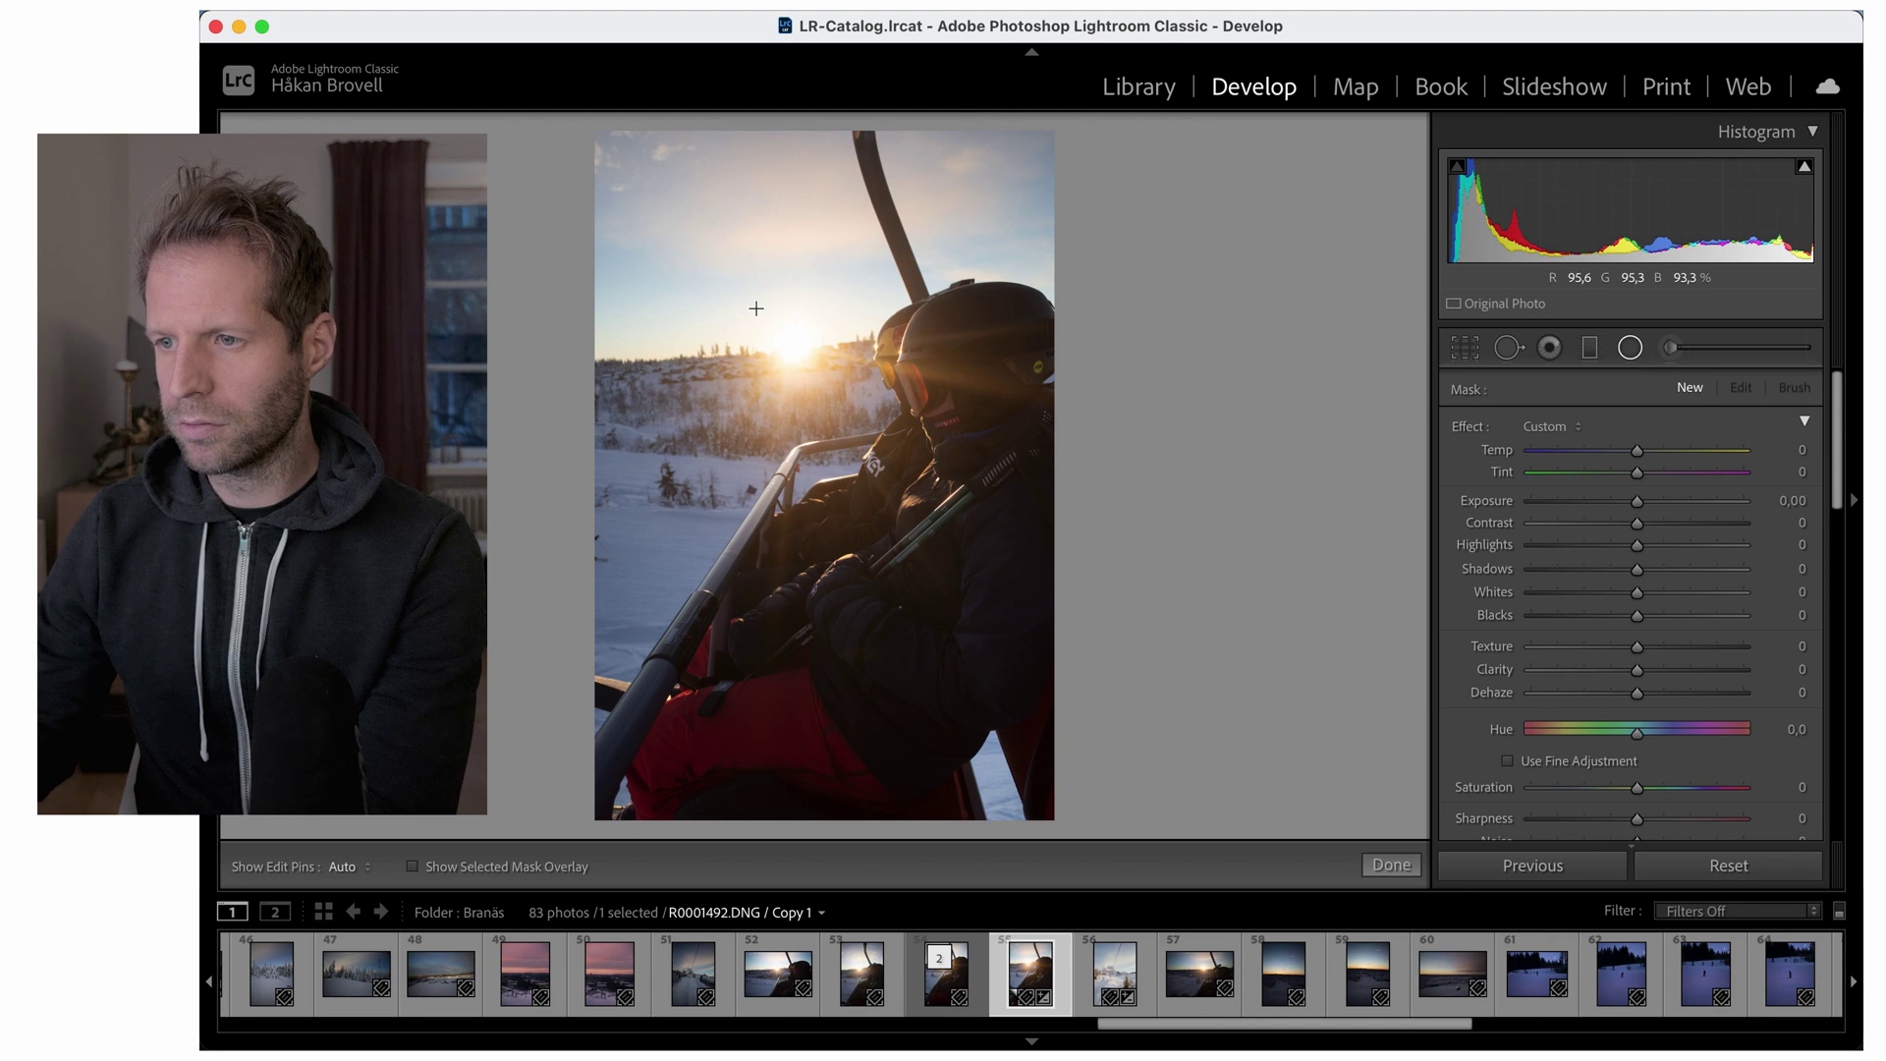
left_click_drag(744, 300, 811, 367)
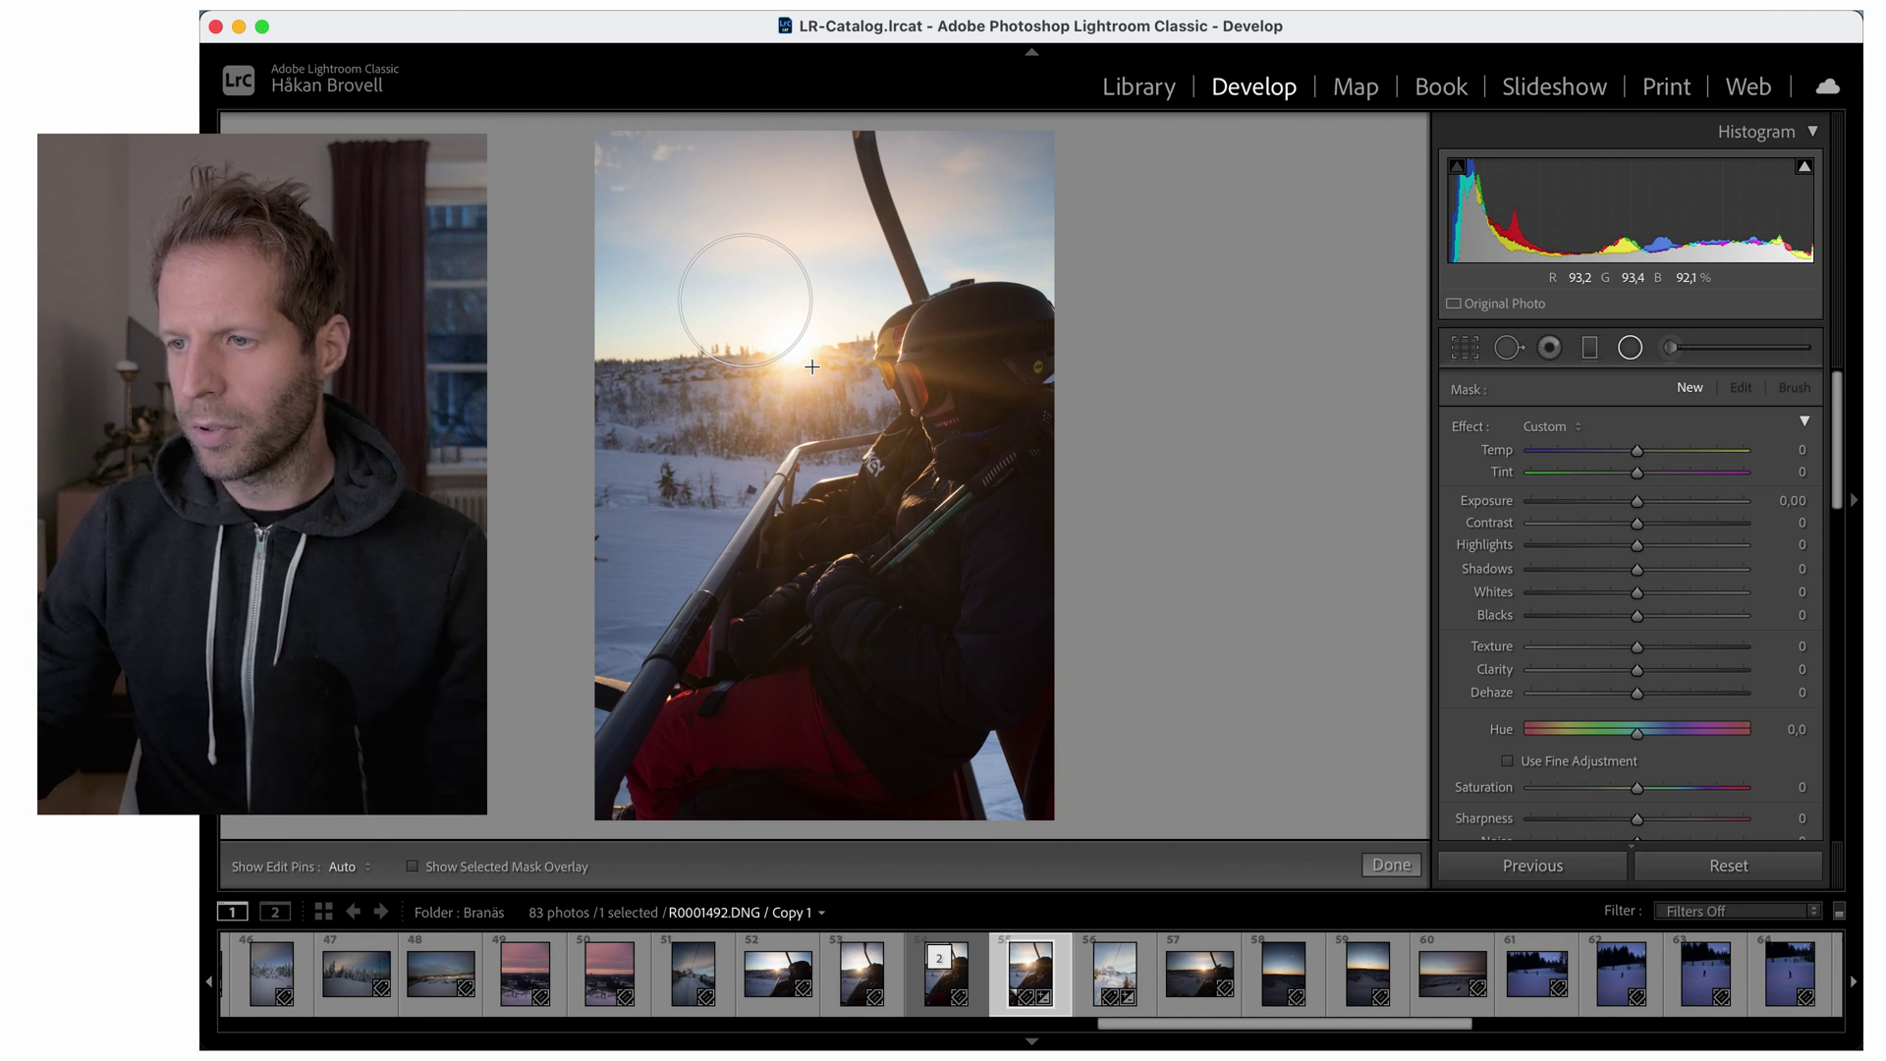
left_click_drag(811, 366, 811, 366)
left_click_drag(743, 298, 795, 351)
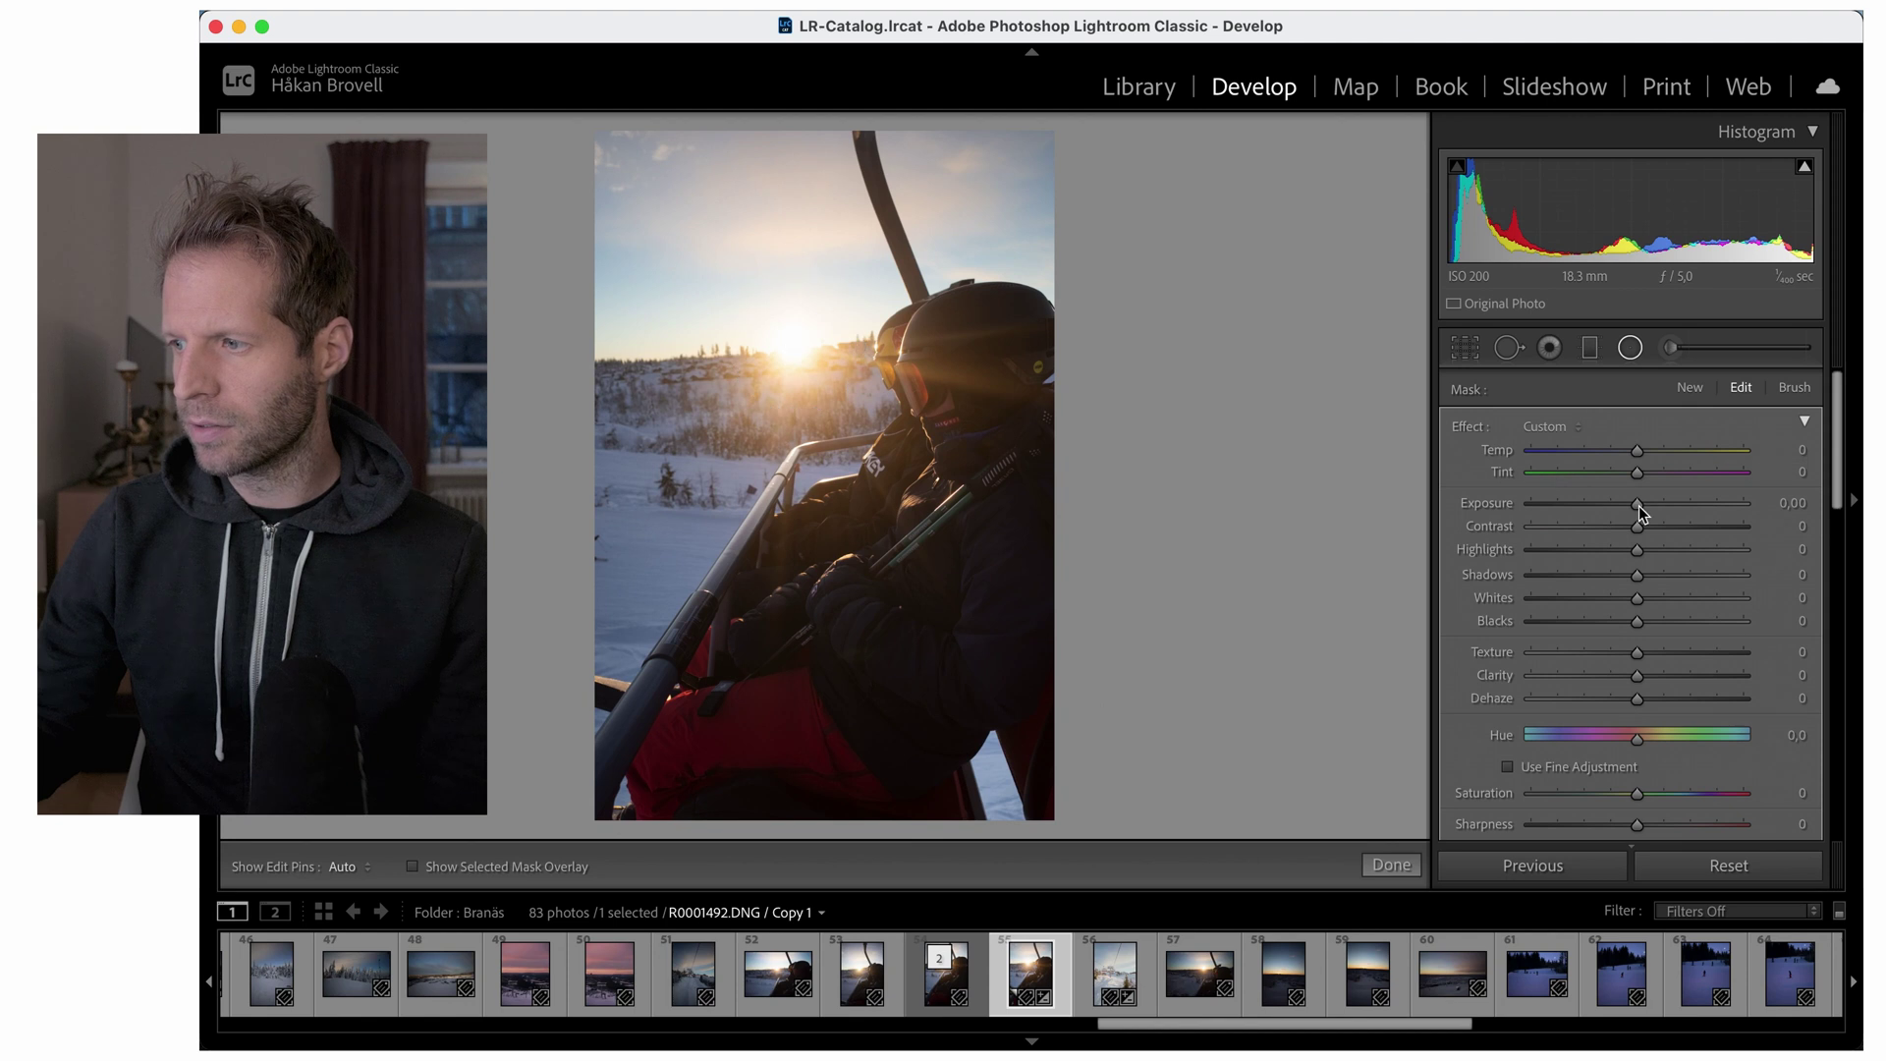
Set the radial filter's Exposure to 0.37 and Highlights to 10, and finish the radial filter edits.
left_click_drag(1640, 505, 1648, 505)
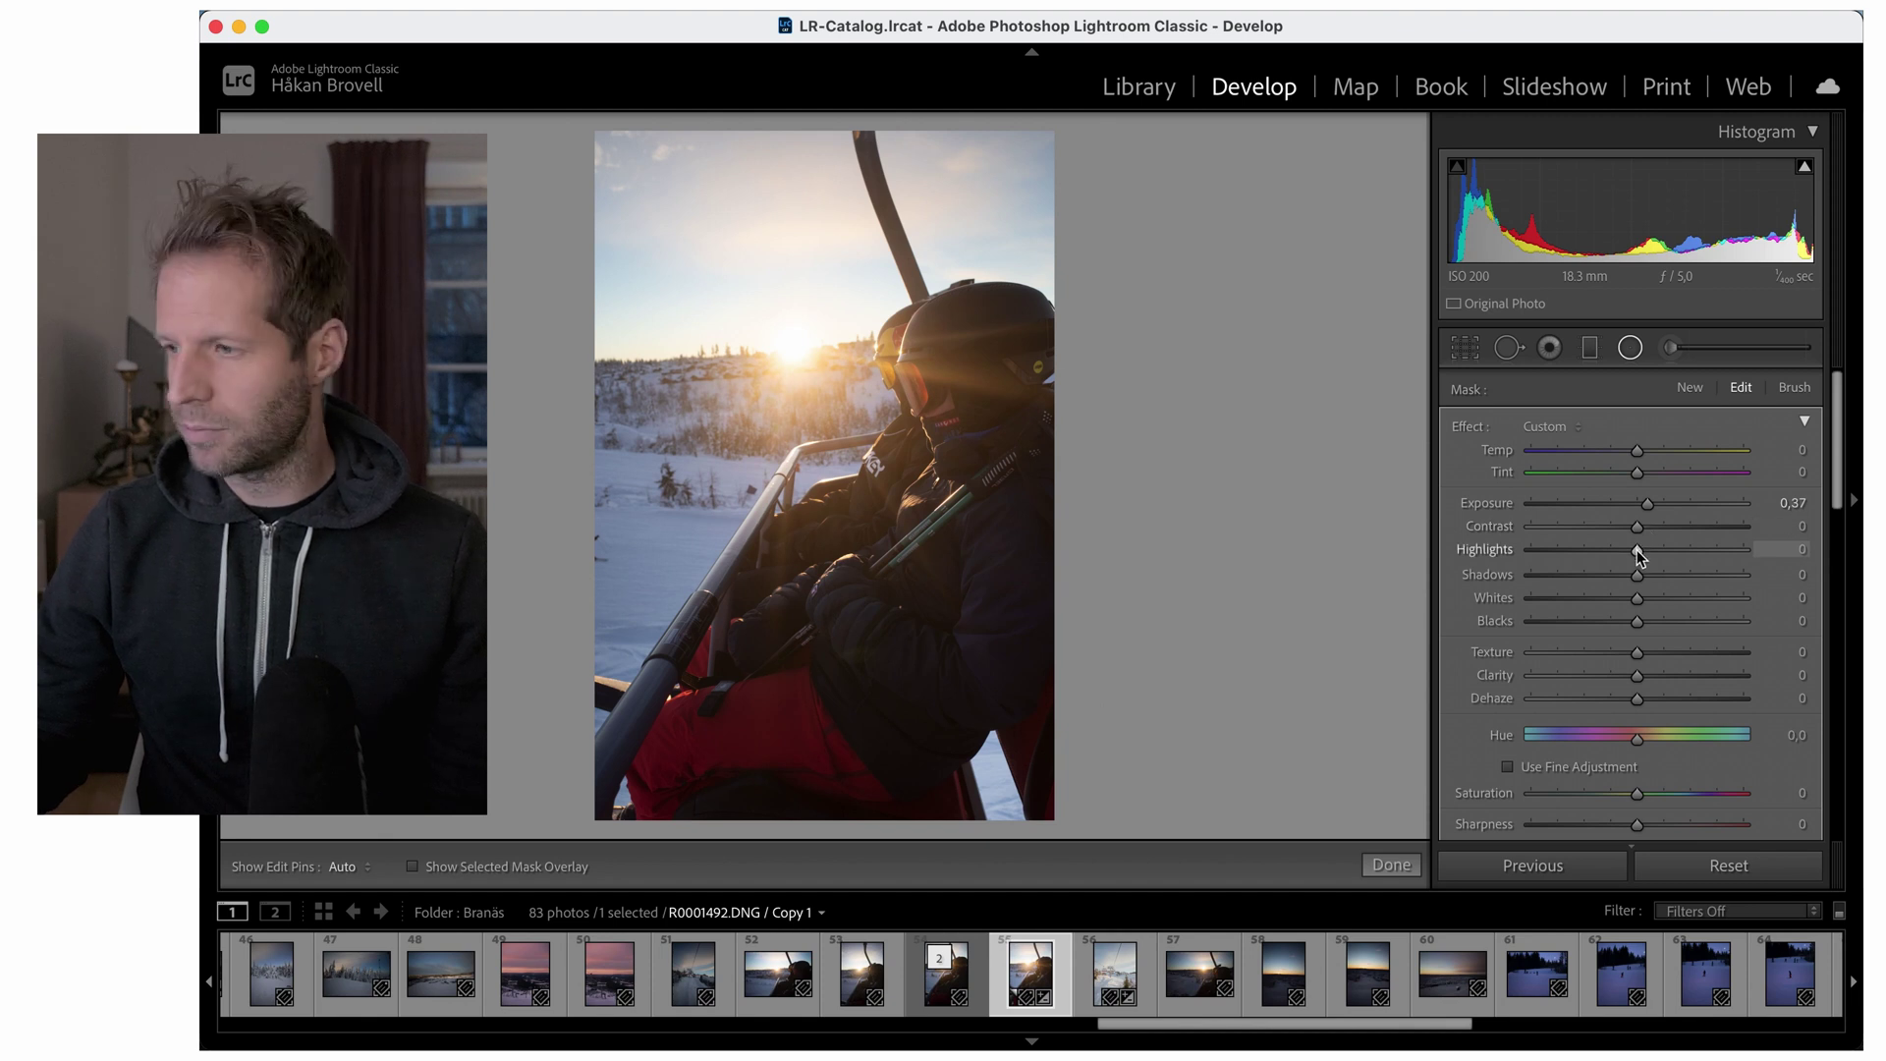
left_click_drag(1636, 553, 1630, 553)
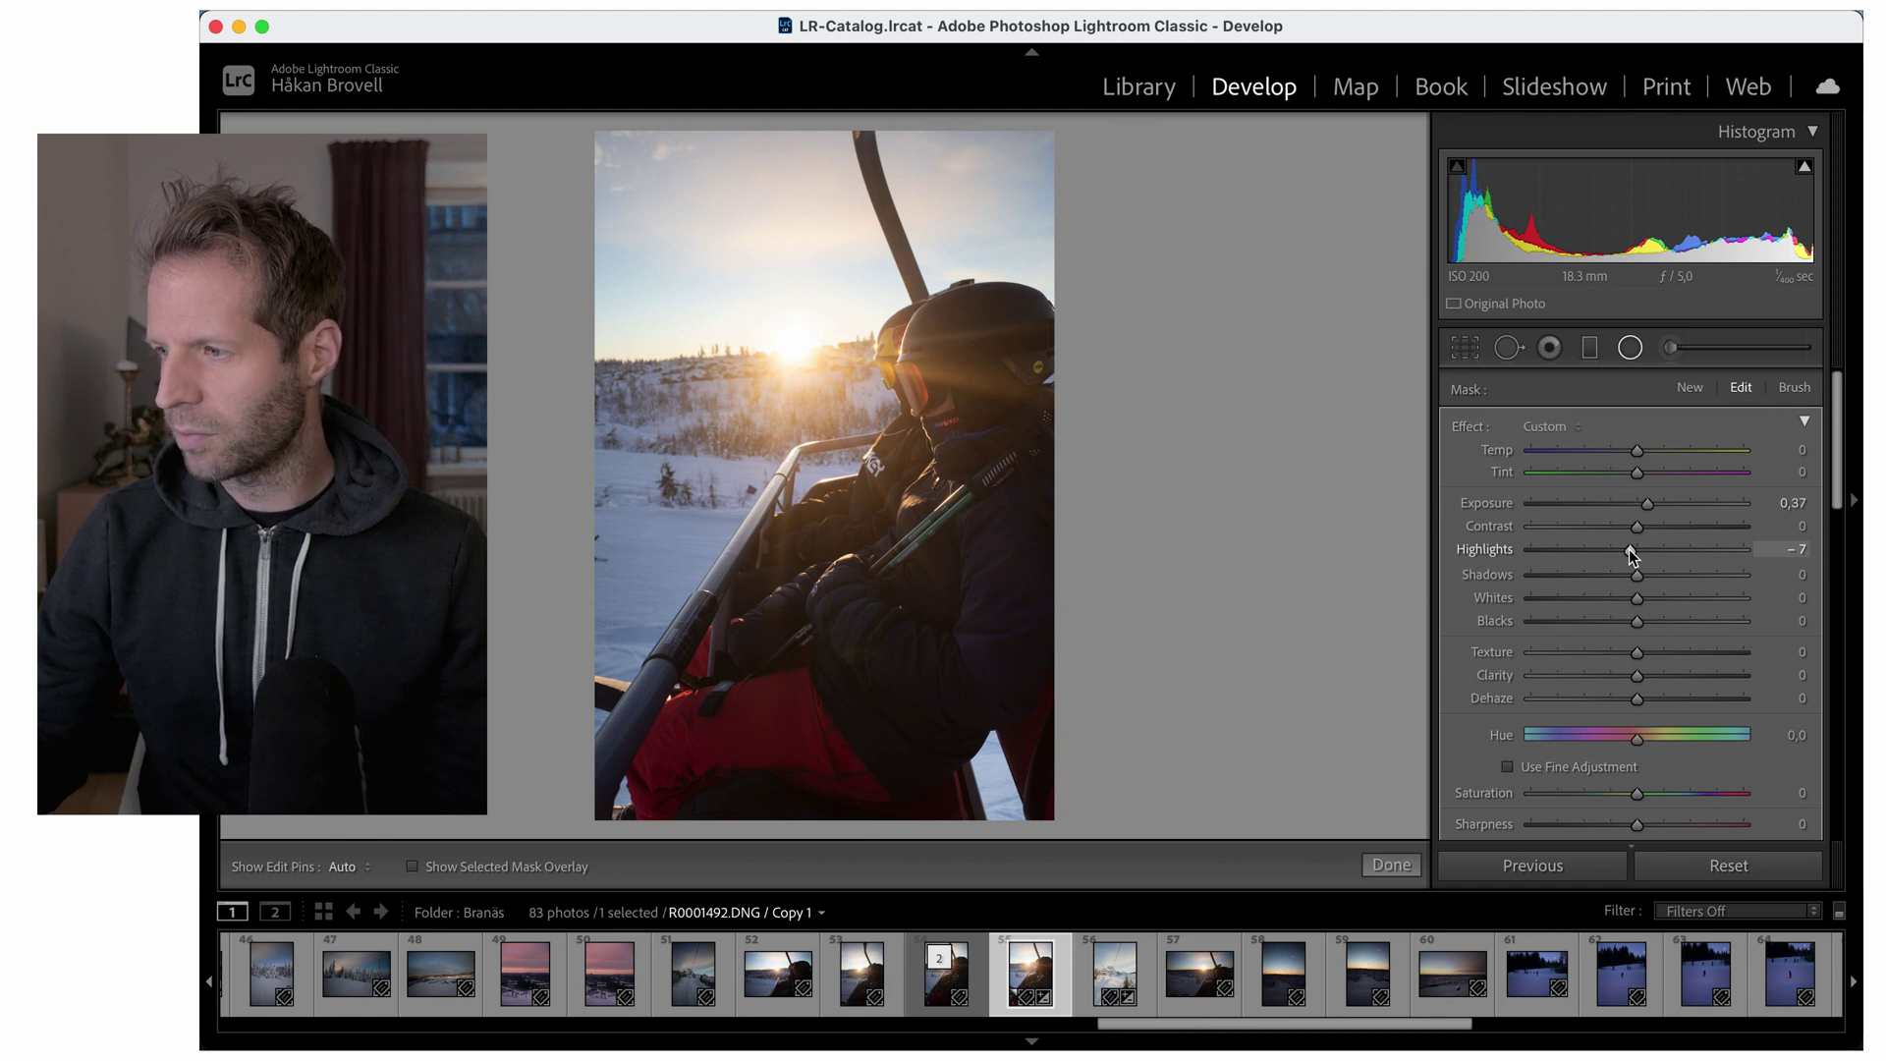
left_click_drag(1640, 553, 1659, 552)
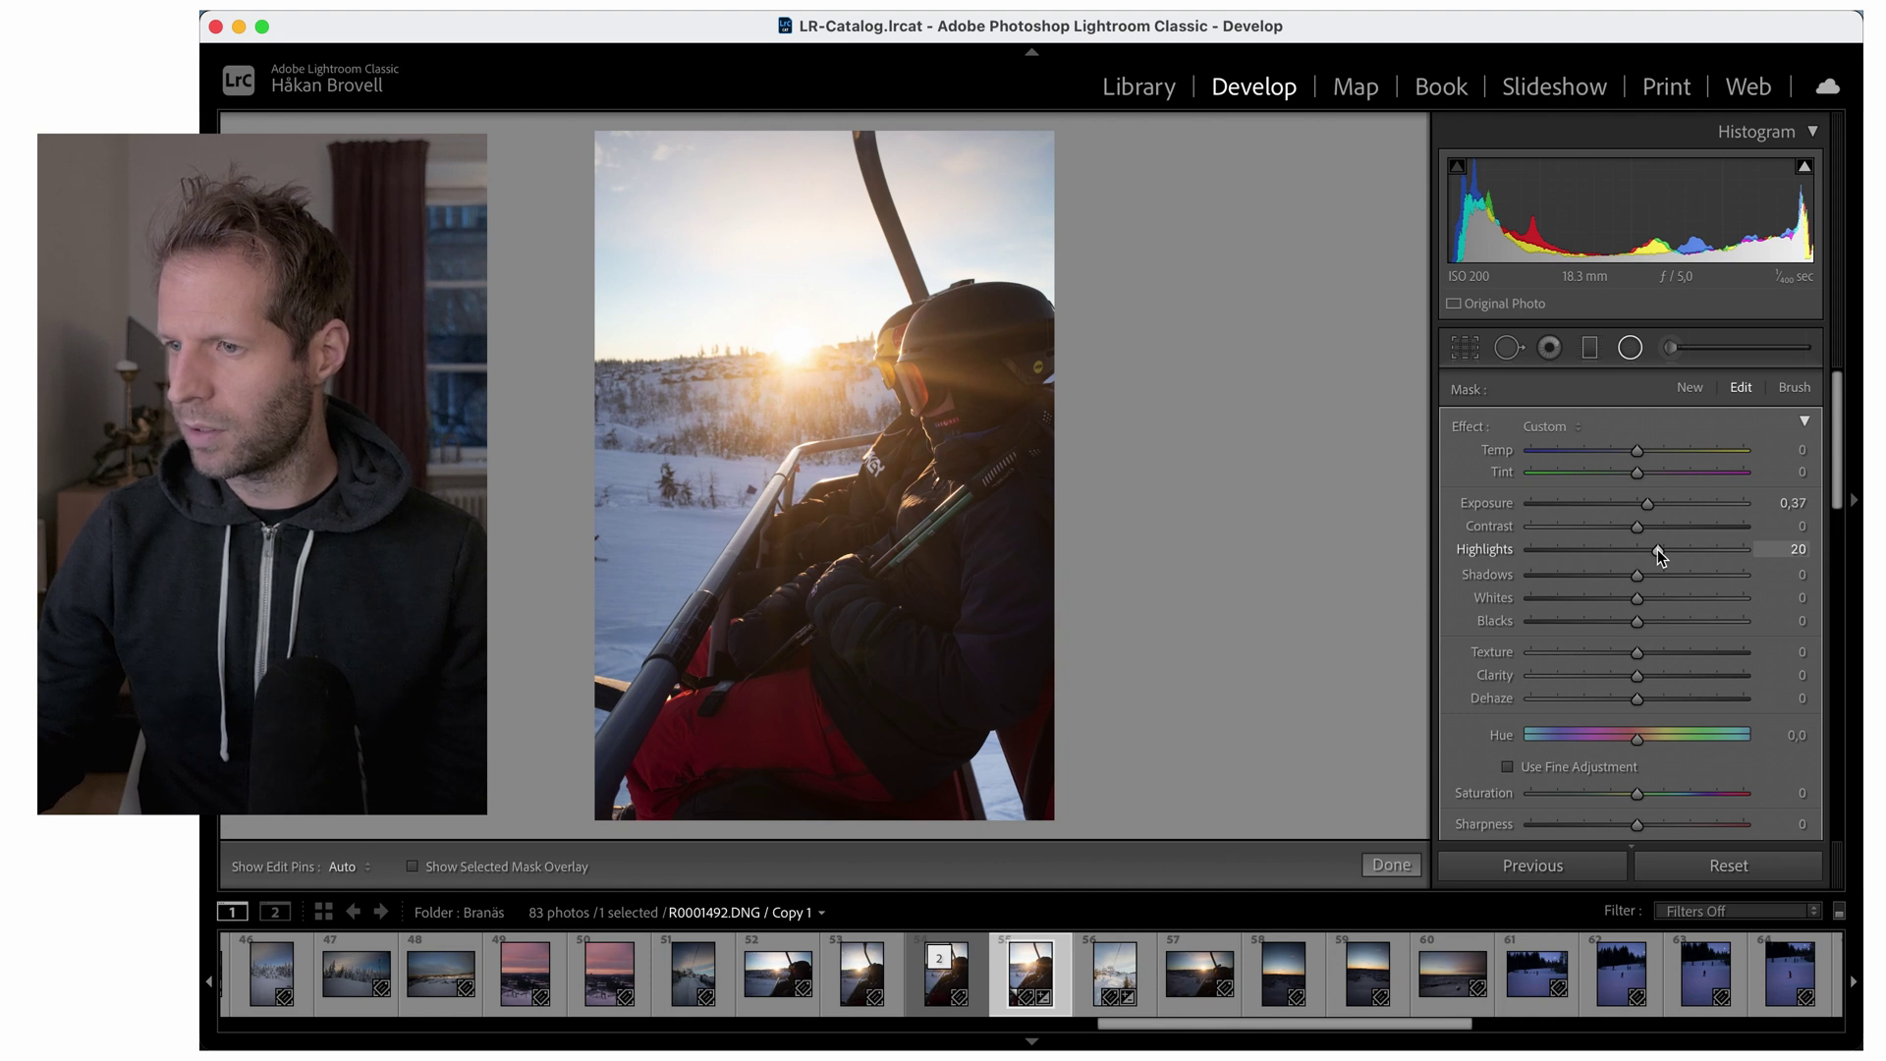
left_click_drag(1657, 550, 1647, 550)
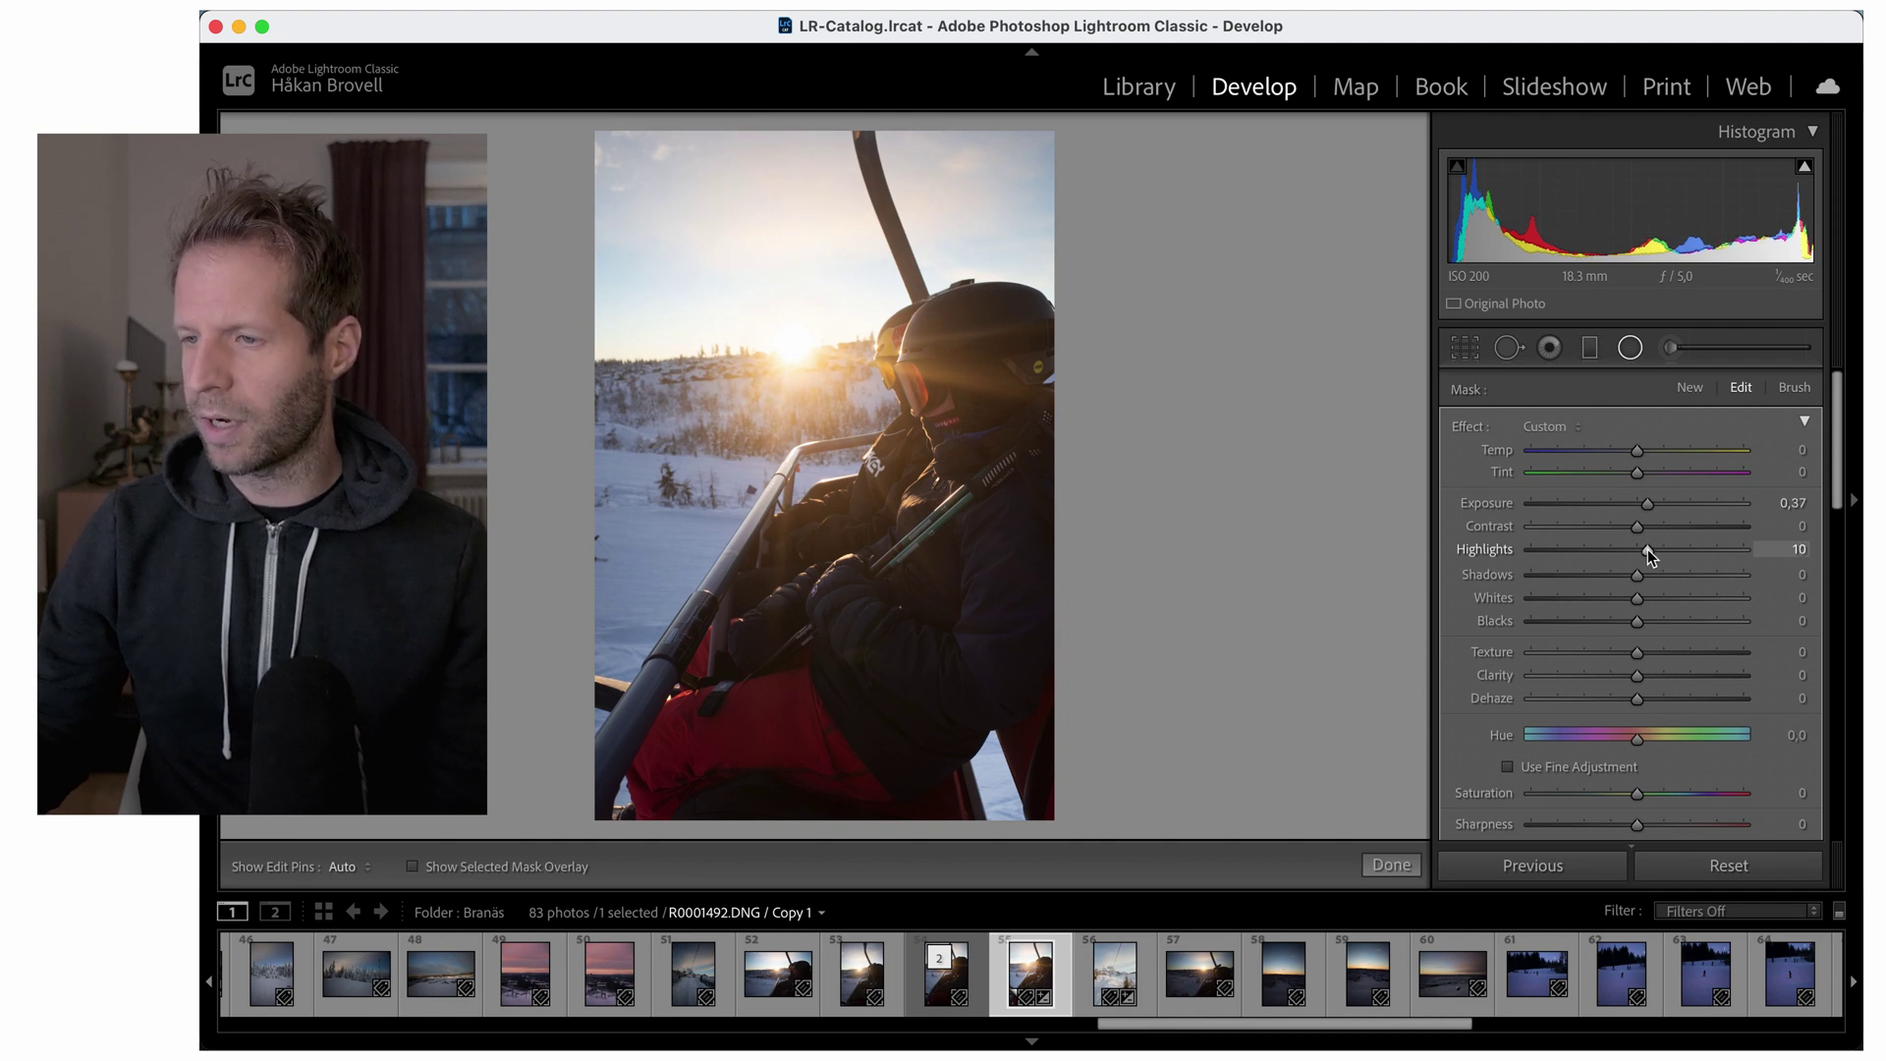
mouse_move(1804, 170)
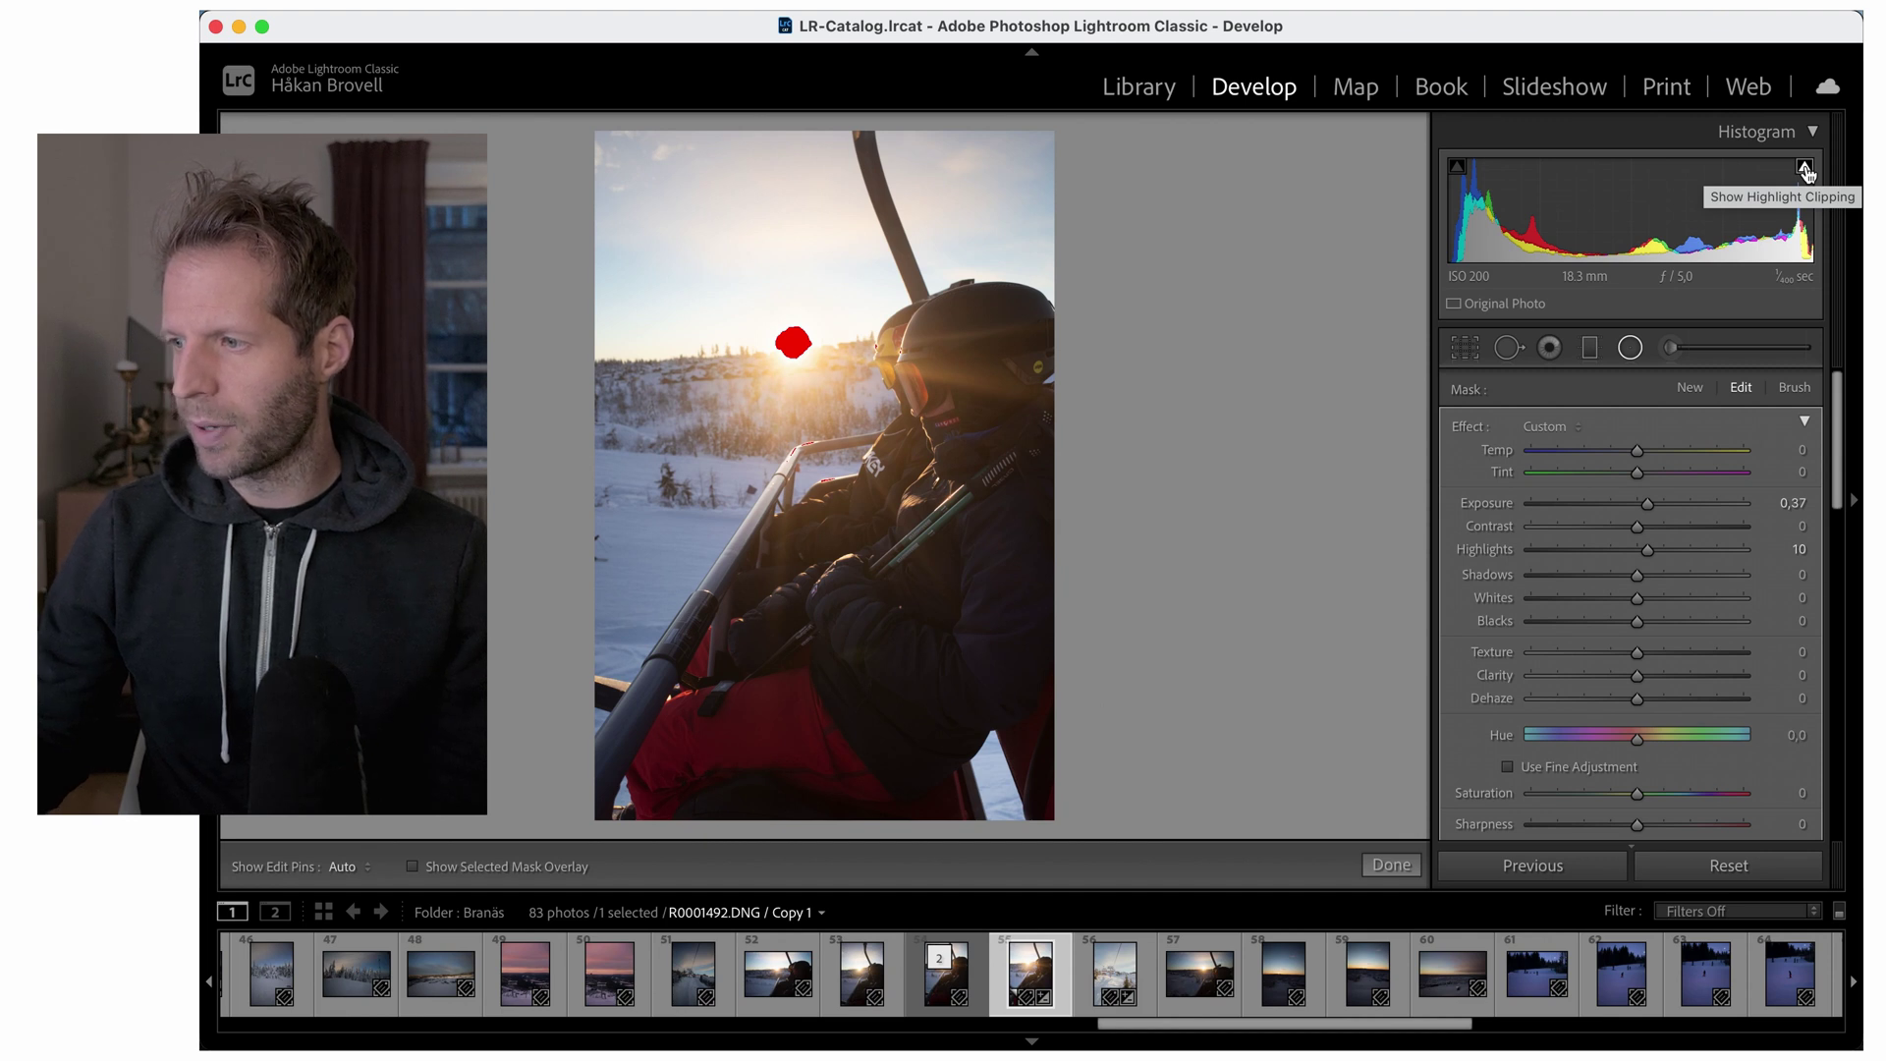
left_click(1391, 865)
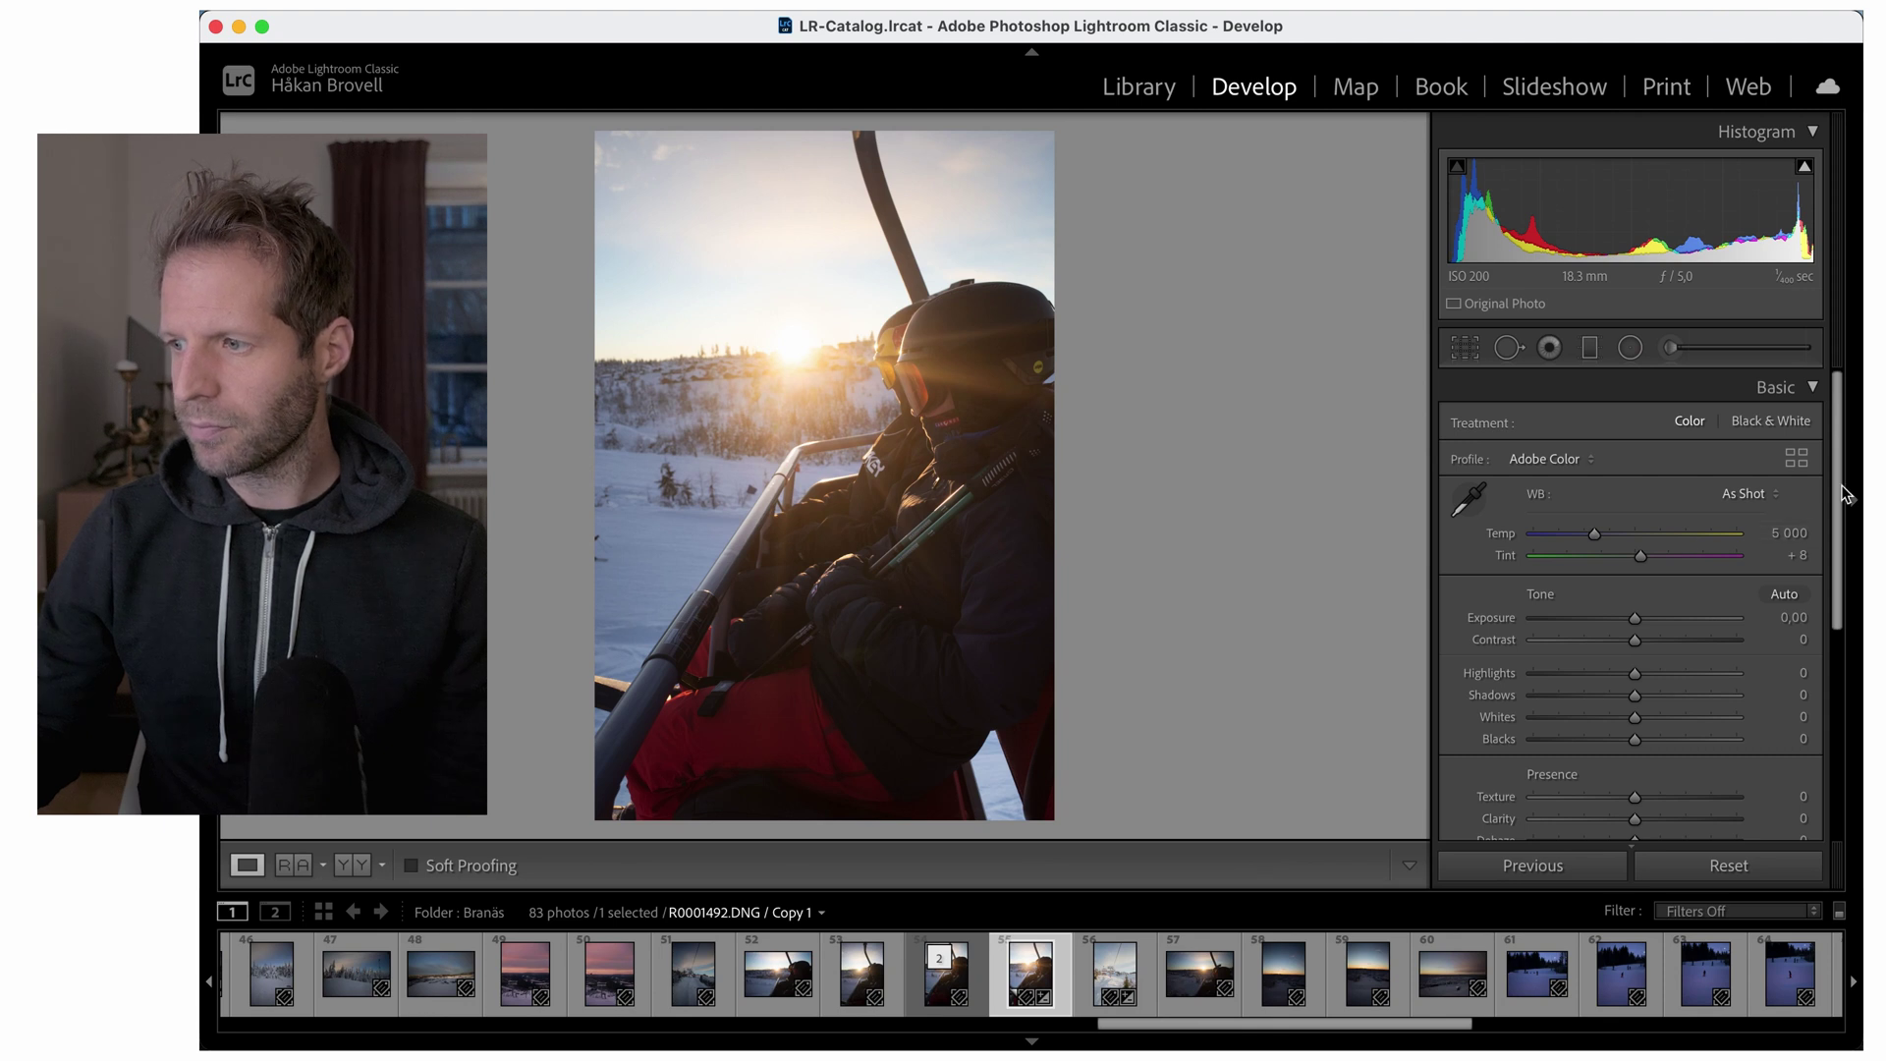
Warm the whole photo to a Temp of 5212 and set its Exposure to +0.20 and Contrast to +20.
left_click_drag(1840, 478, 1842, 501)
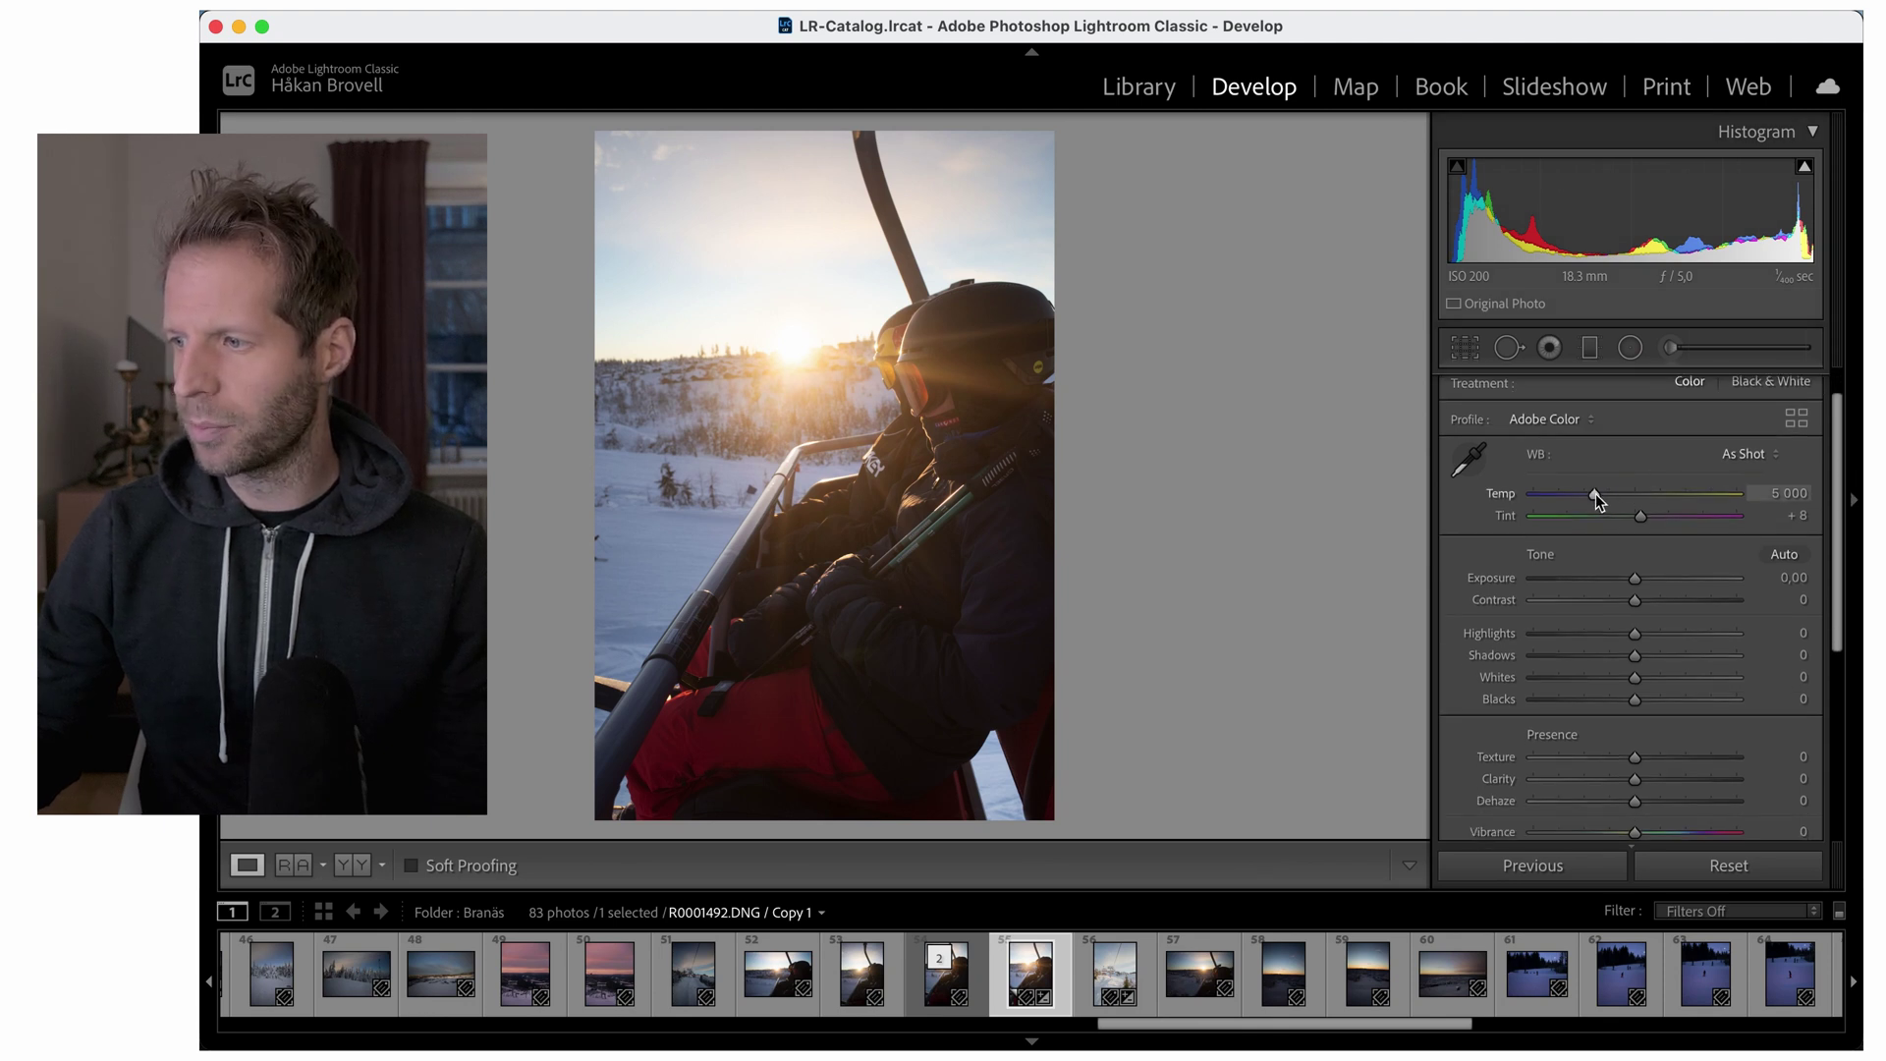
left_click_drag(1595, 493, 1599, 493)
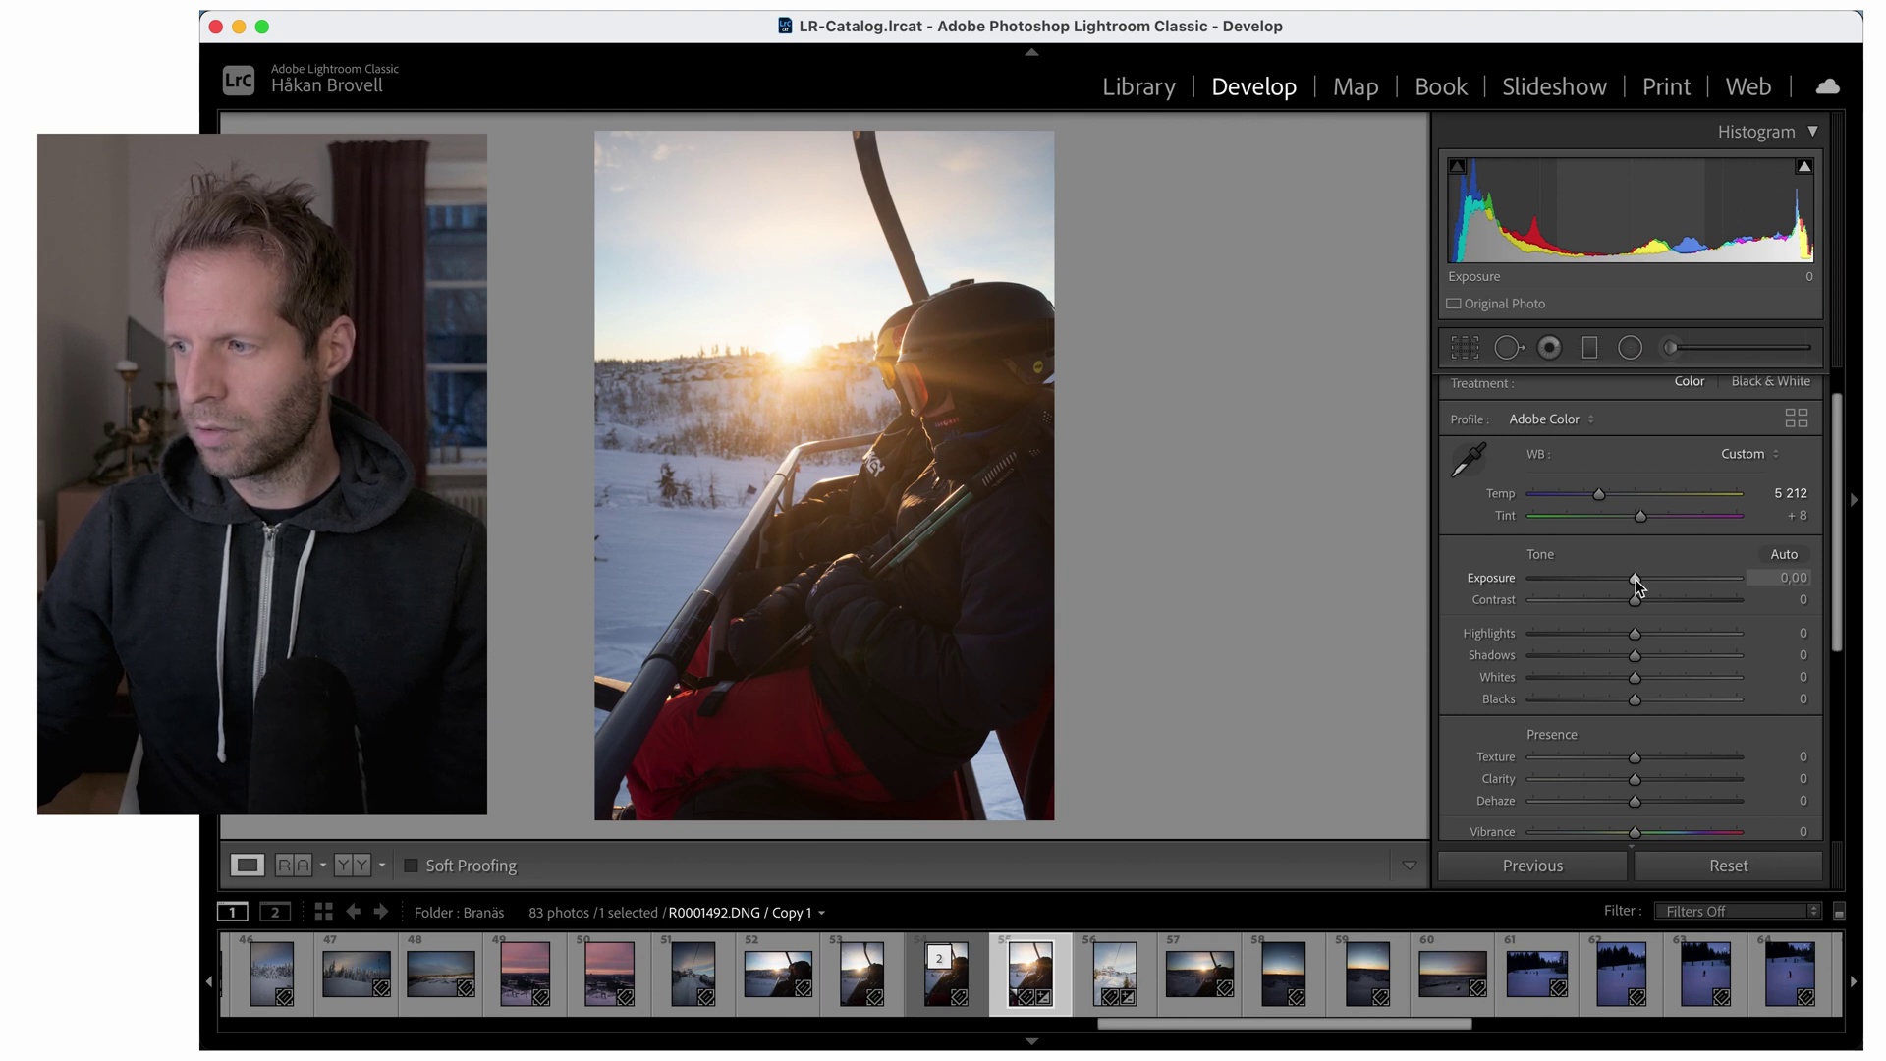
left_click_drag(1634, 579, 1641, 586)
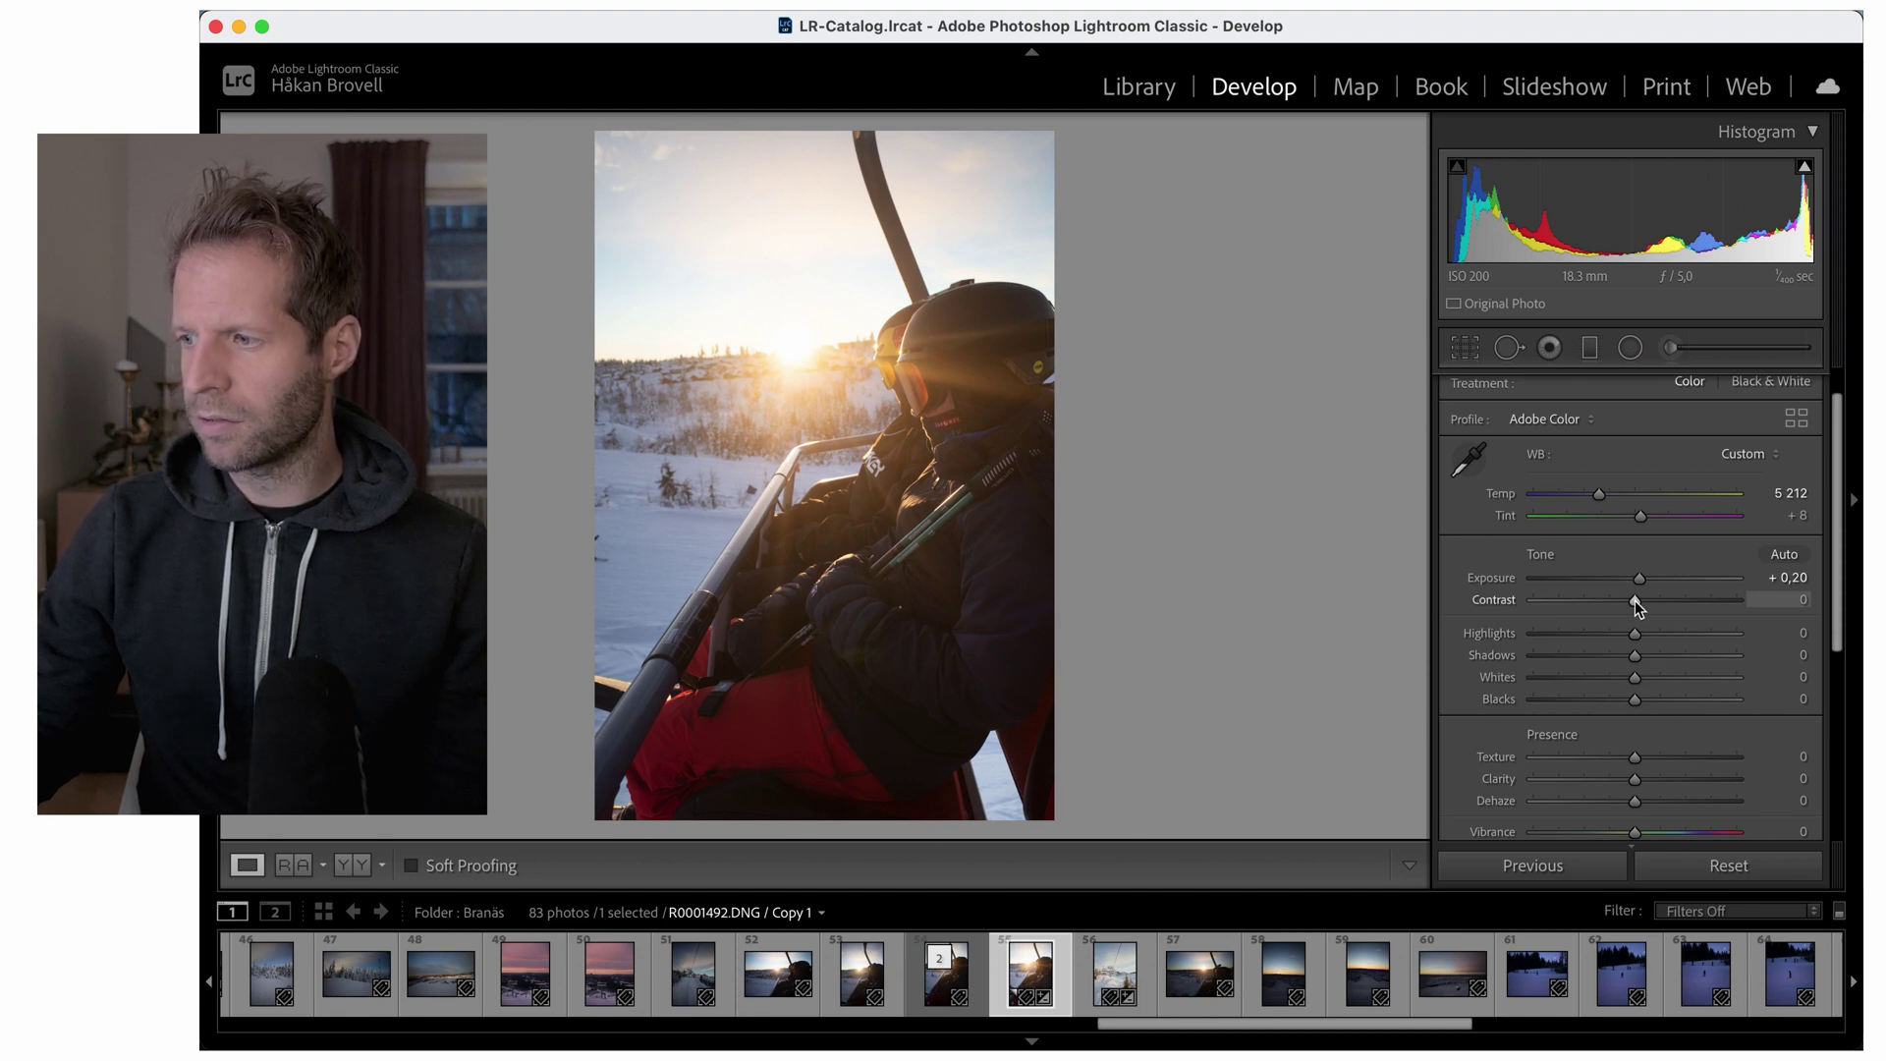
left_click_drag(1635, 599, 1654, 599)
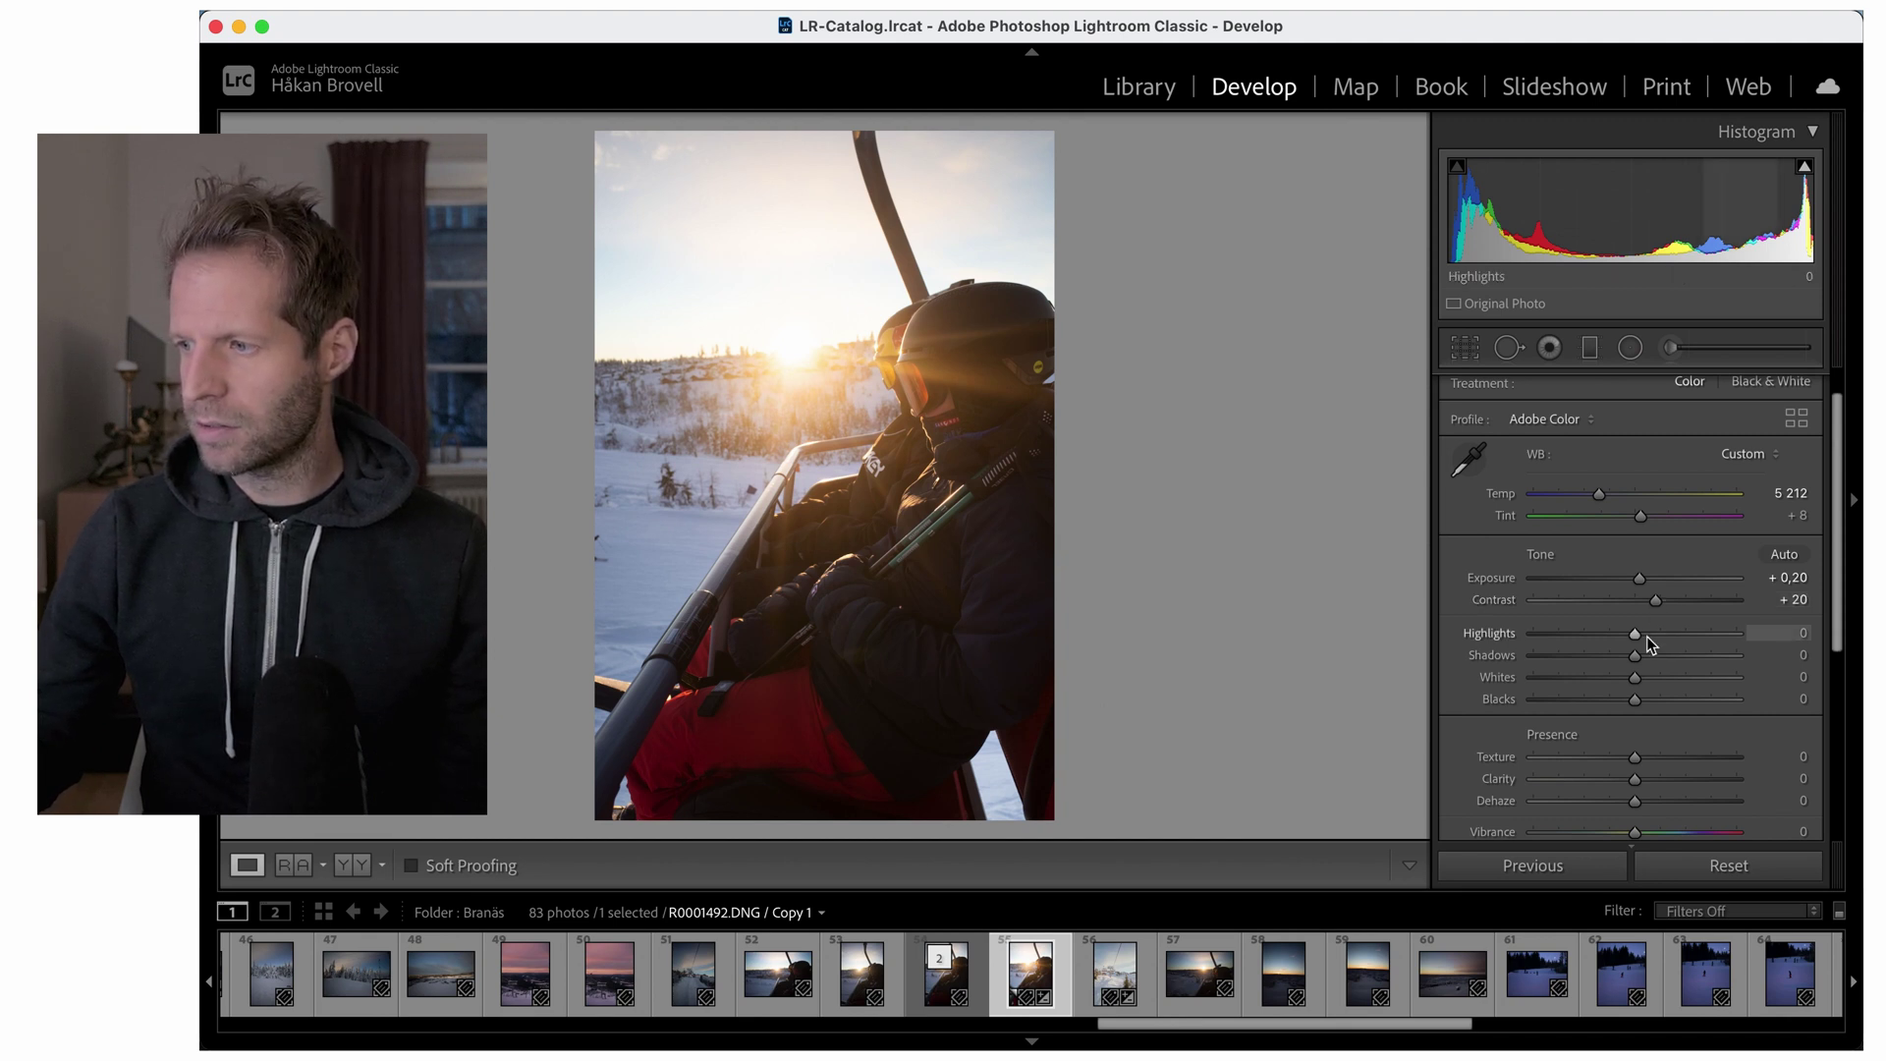
Set the photo's global Highlights to −10, Shadows to −6, Whites to +3 and Vibrance to +10.
left_click_drag(1632, 632, 1628, 652)
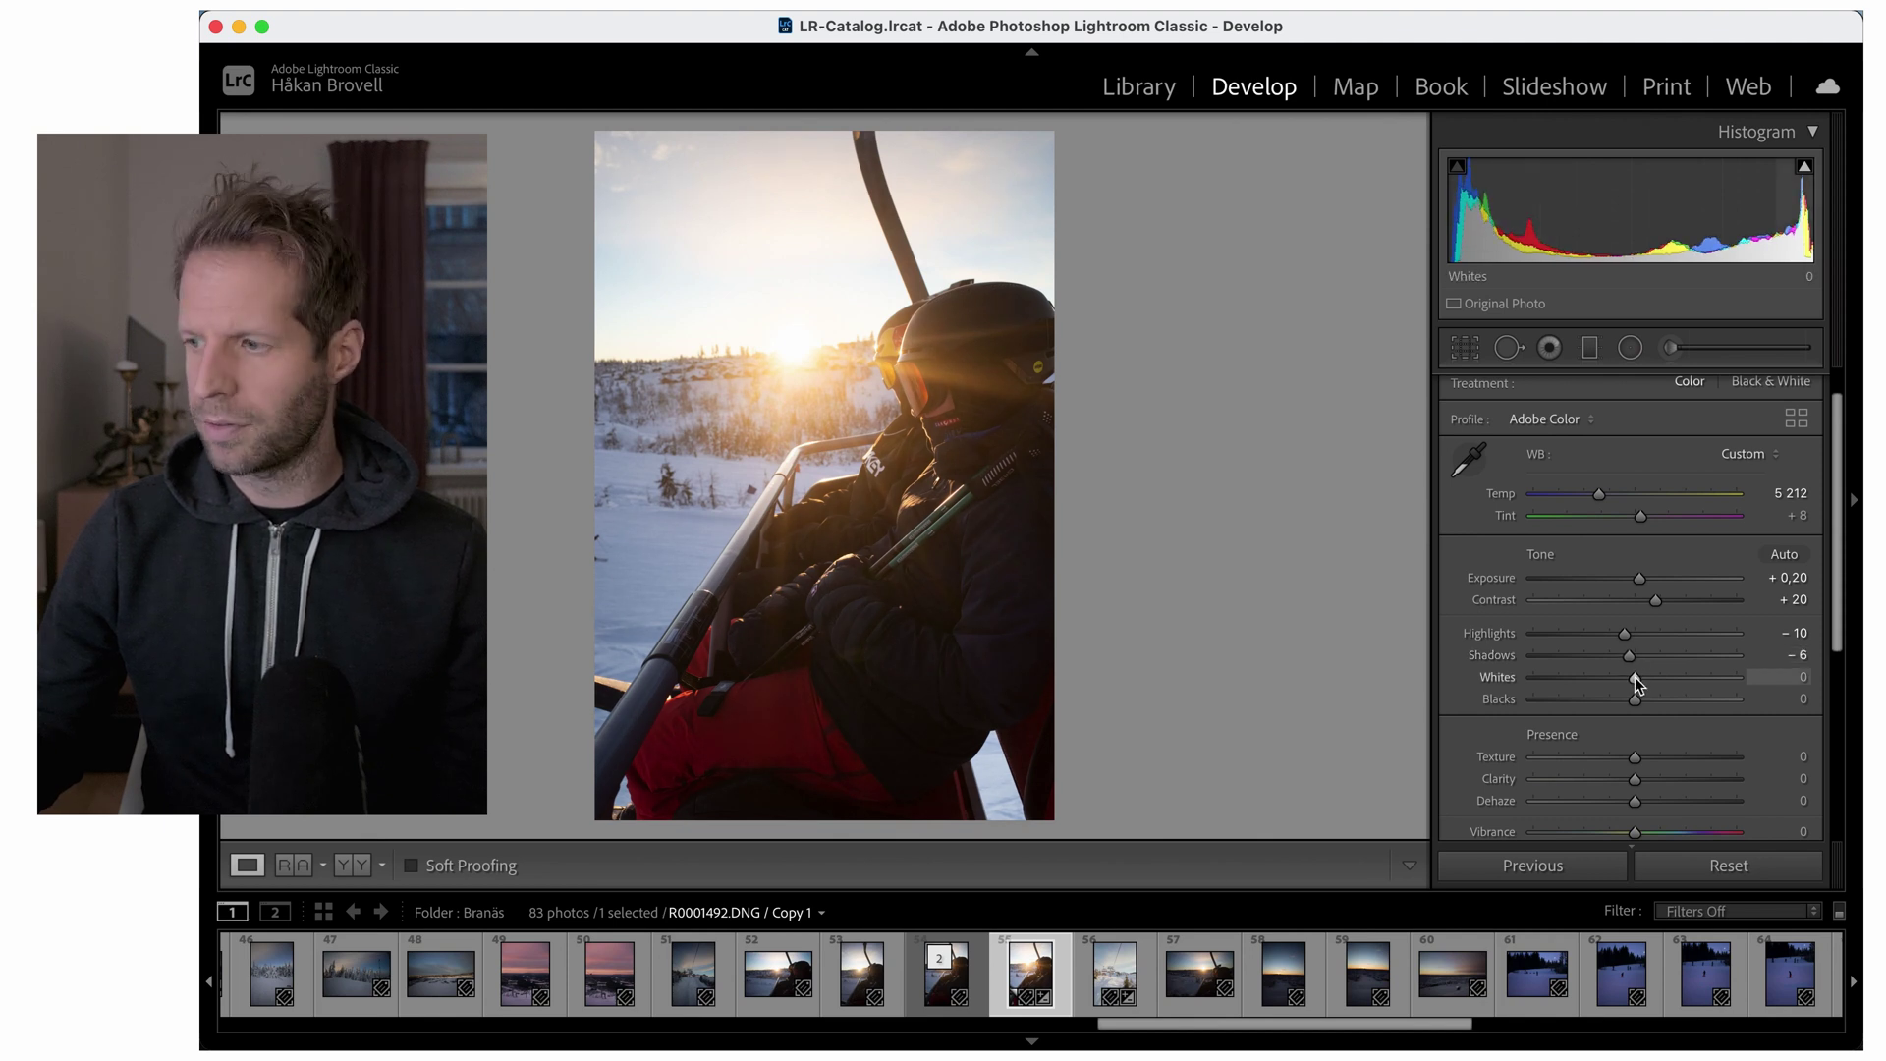
left_click_drag(1634, 676, 1636, 678)
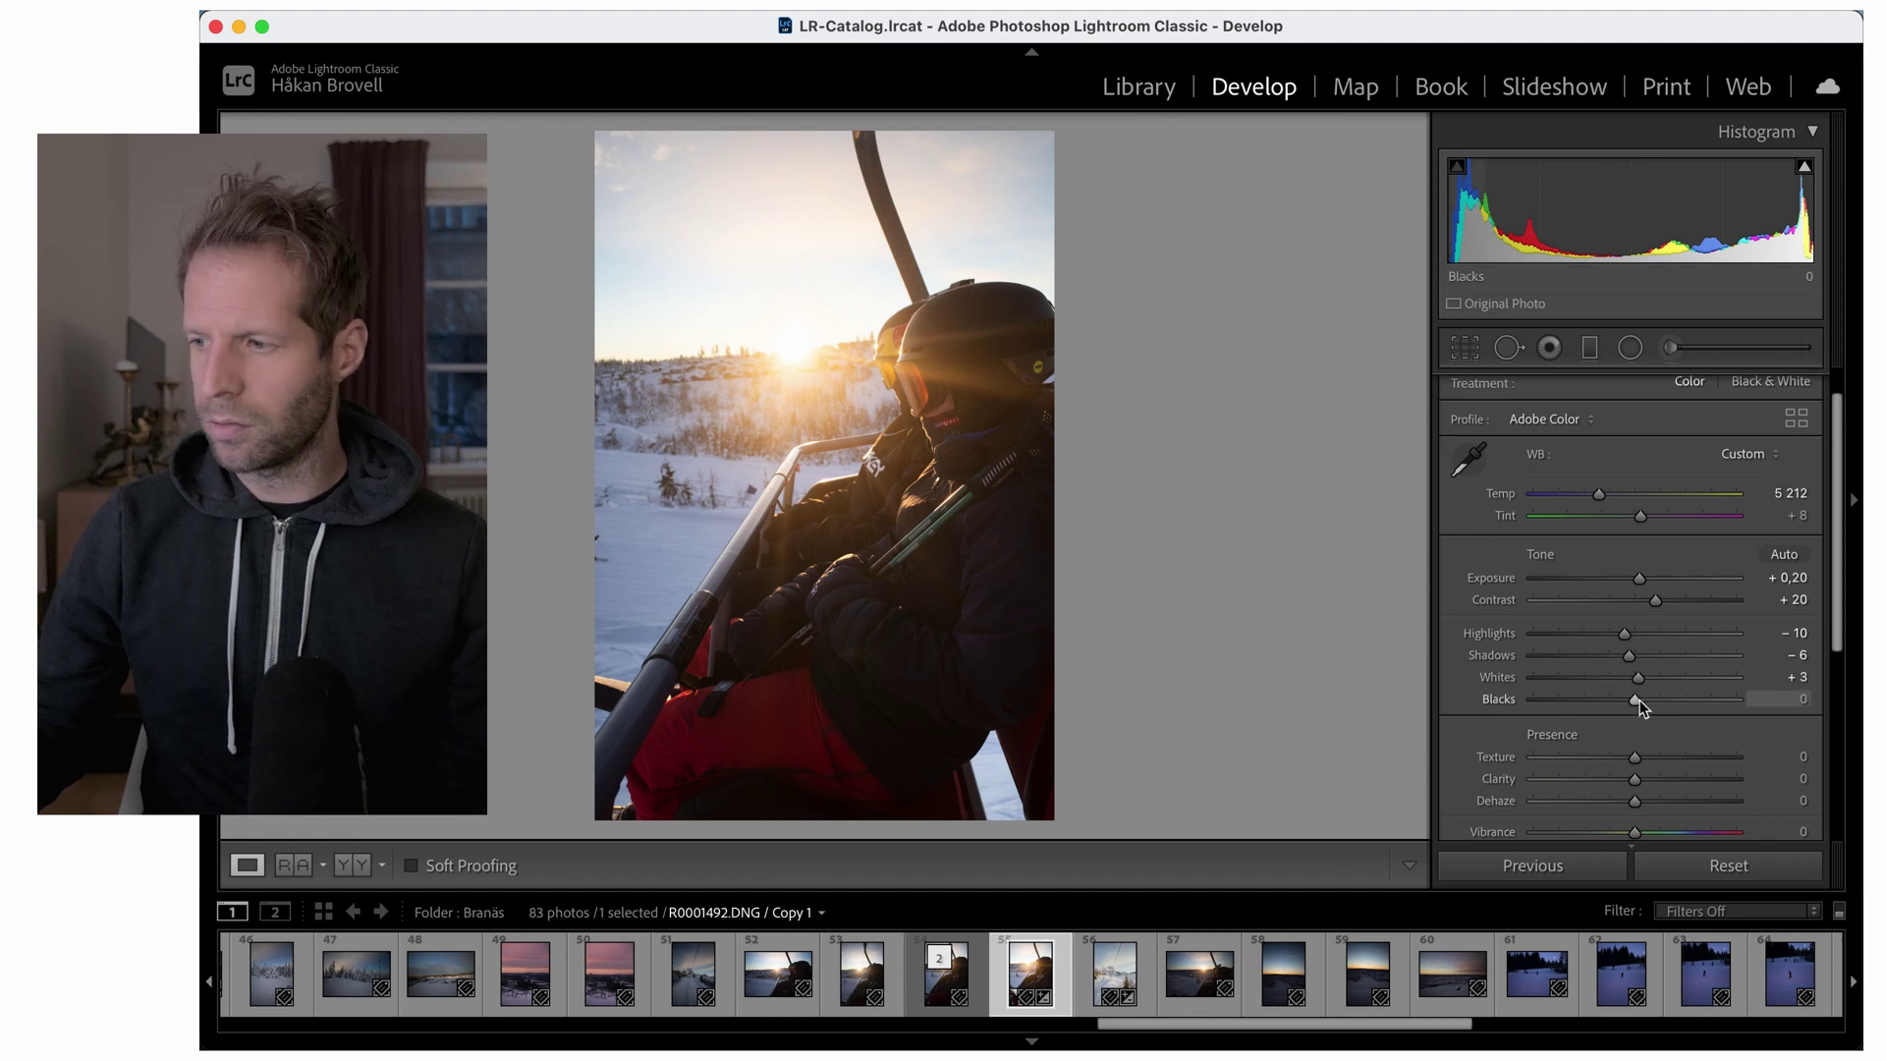
scroll(1464, 704, "down", 5)
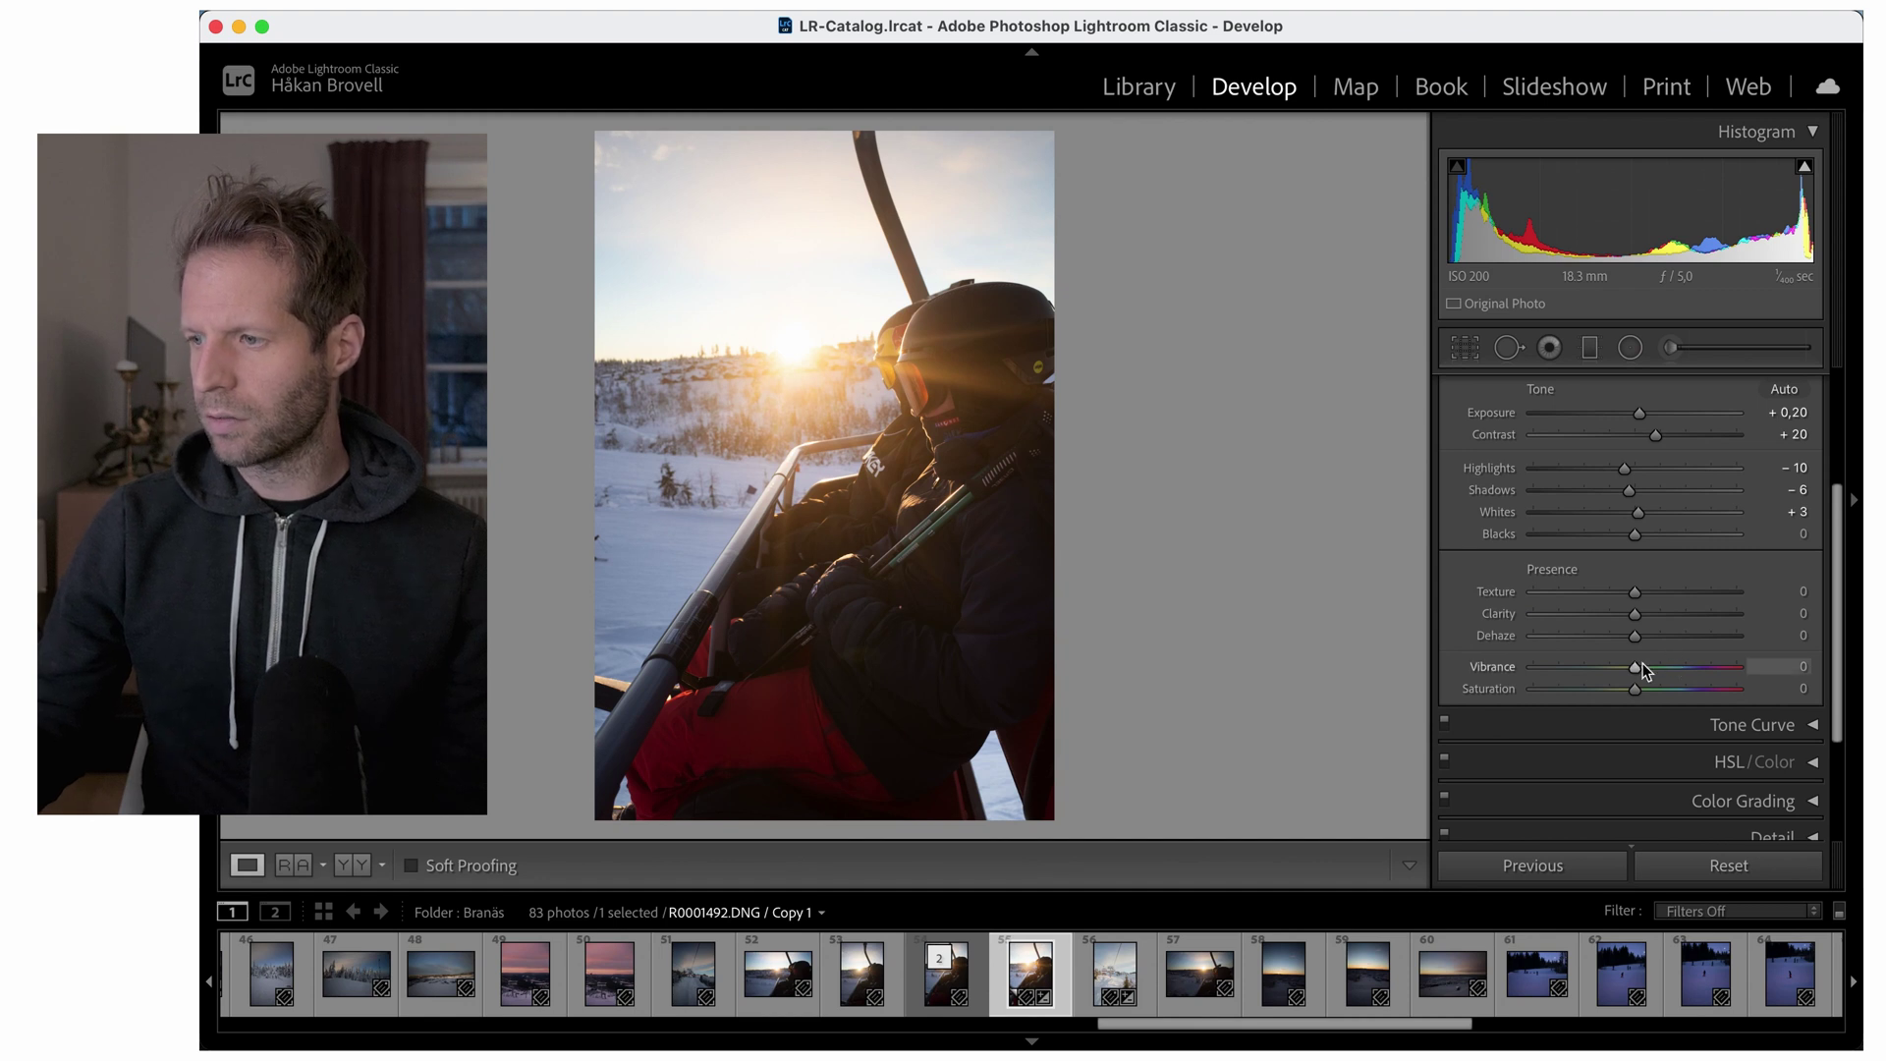
left_click_drag(1635, 669, 1647, 669)
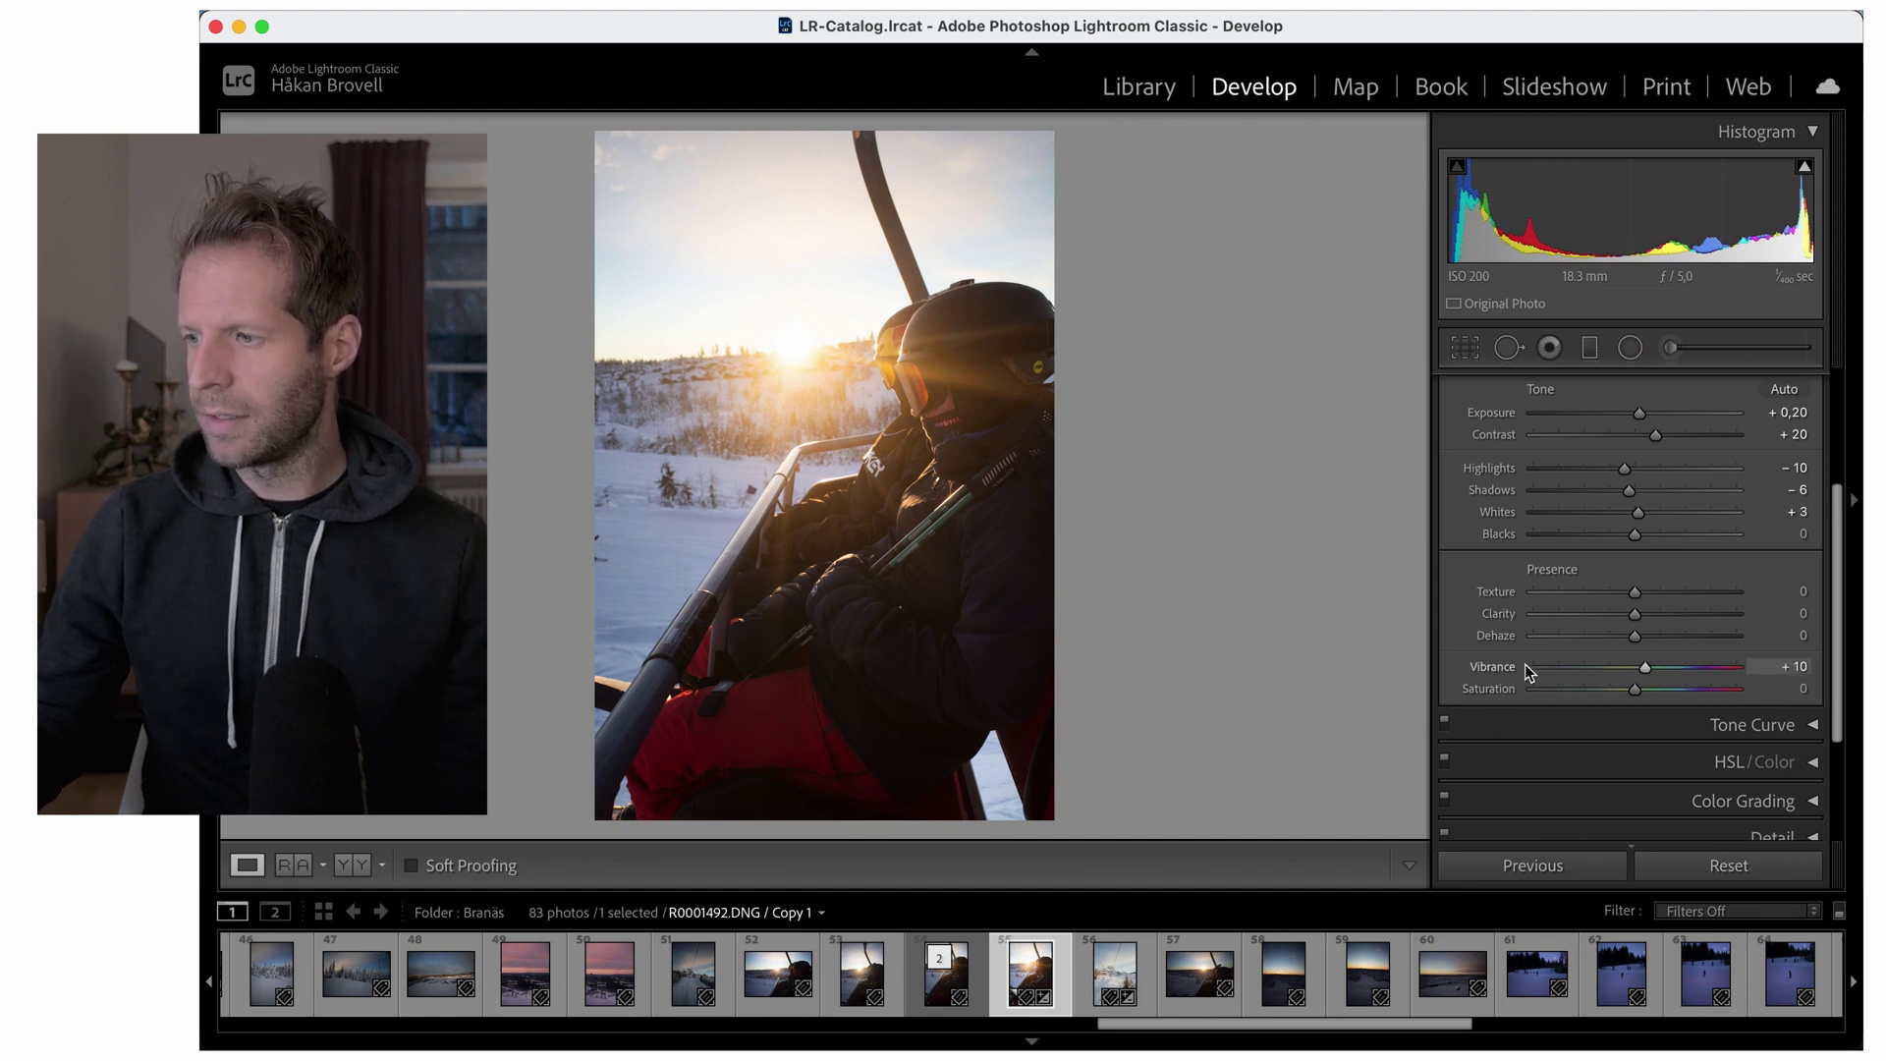
Shape the tone curve with region values of Highlights +5, Lights +2 and Shadows −17, and view the photo full screen.
scroll(1462, 668, "down", 2)
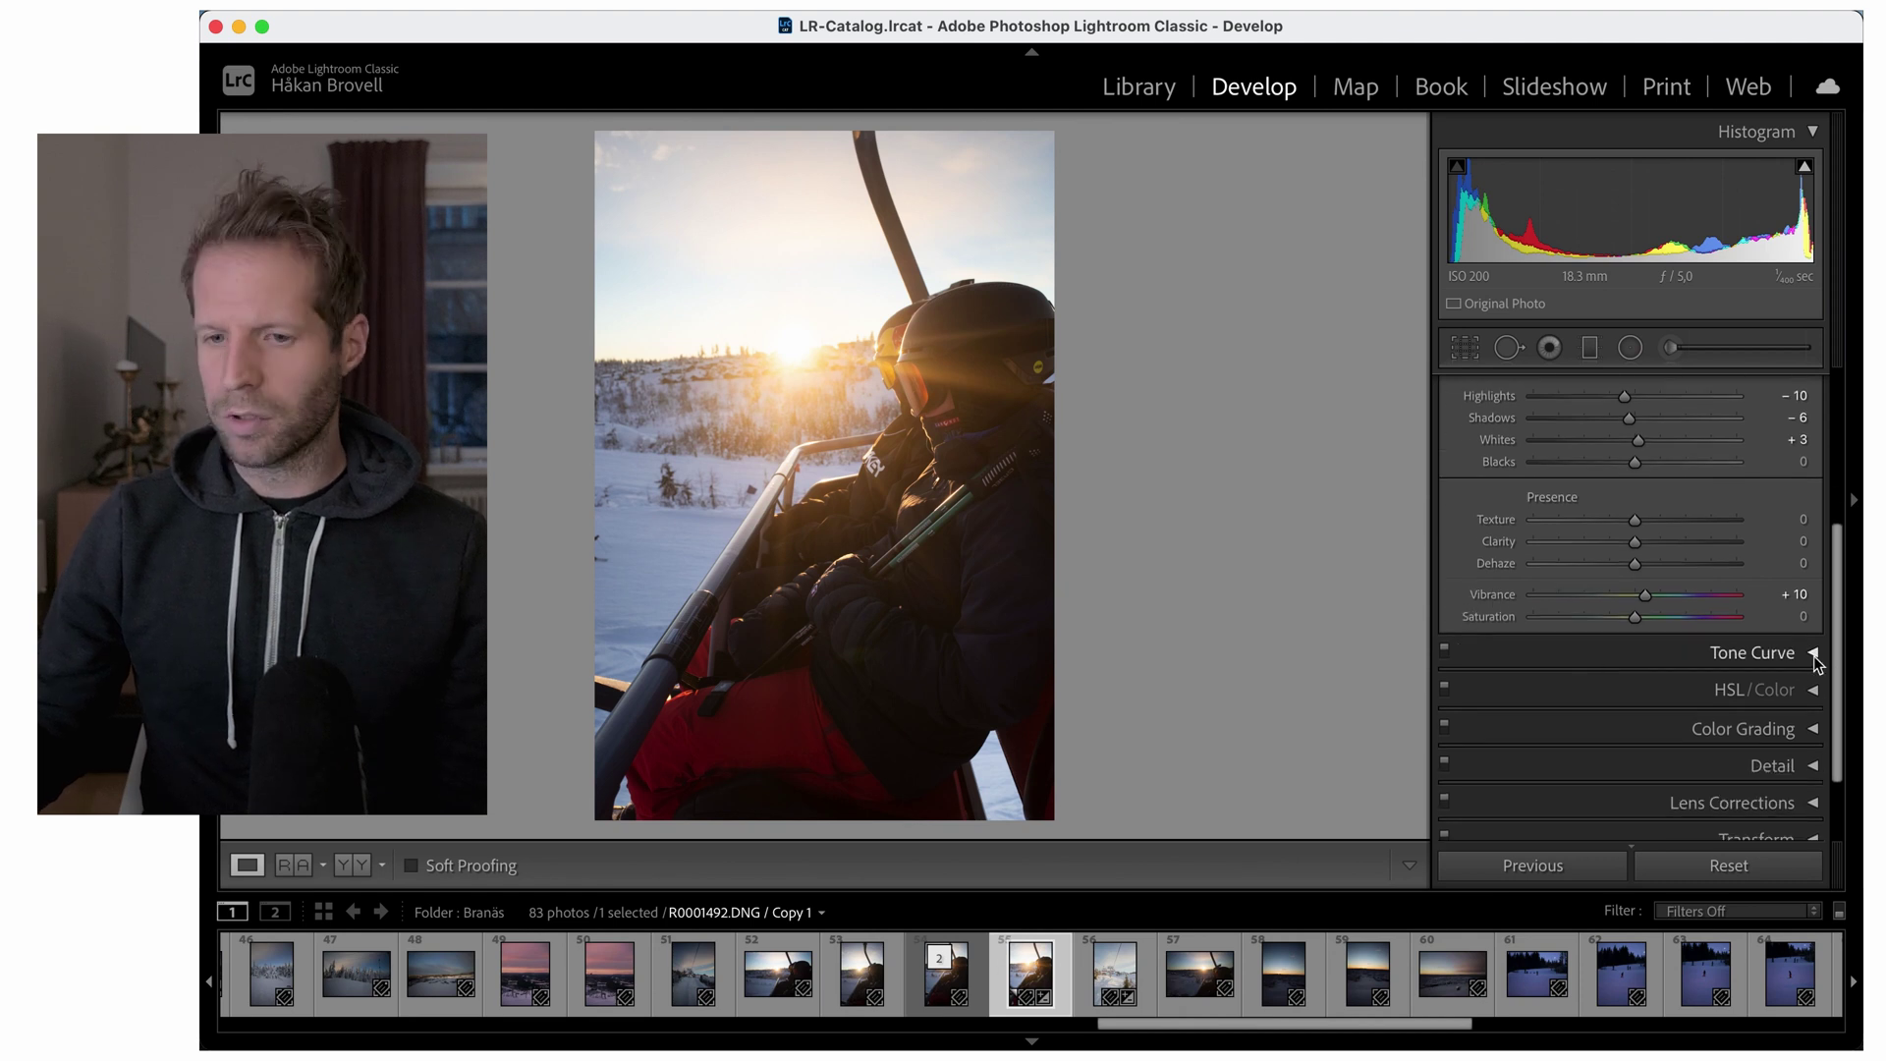
left_click(1815, 651)
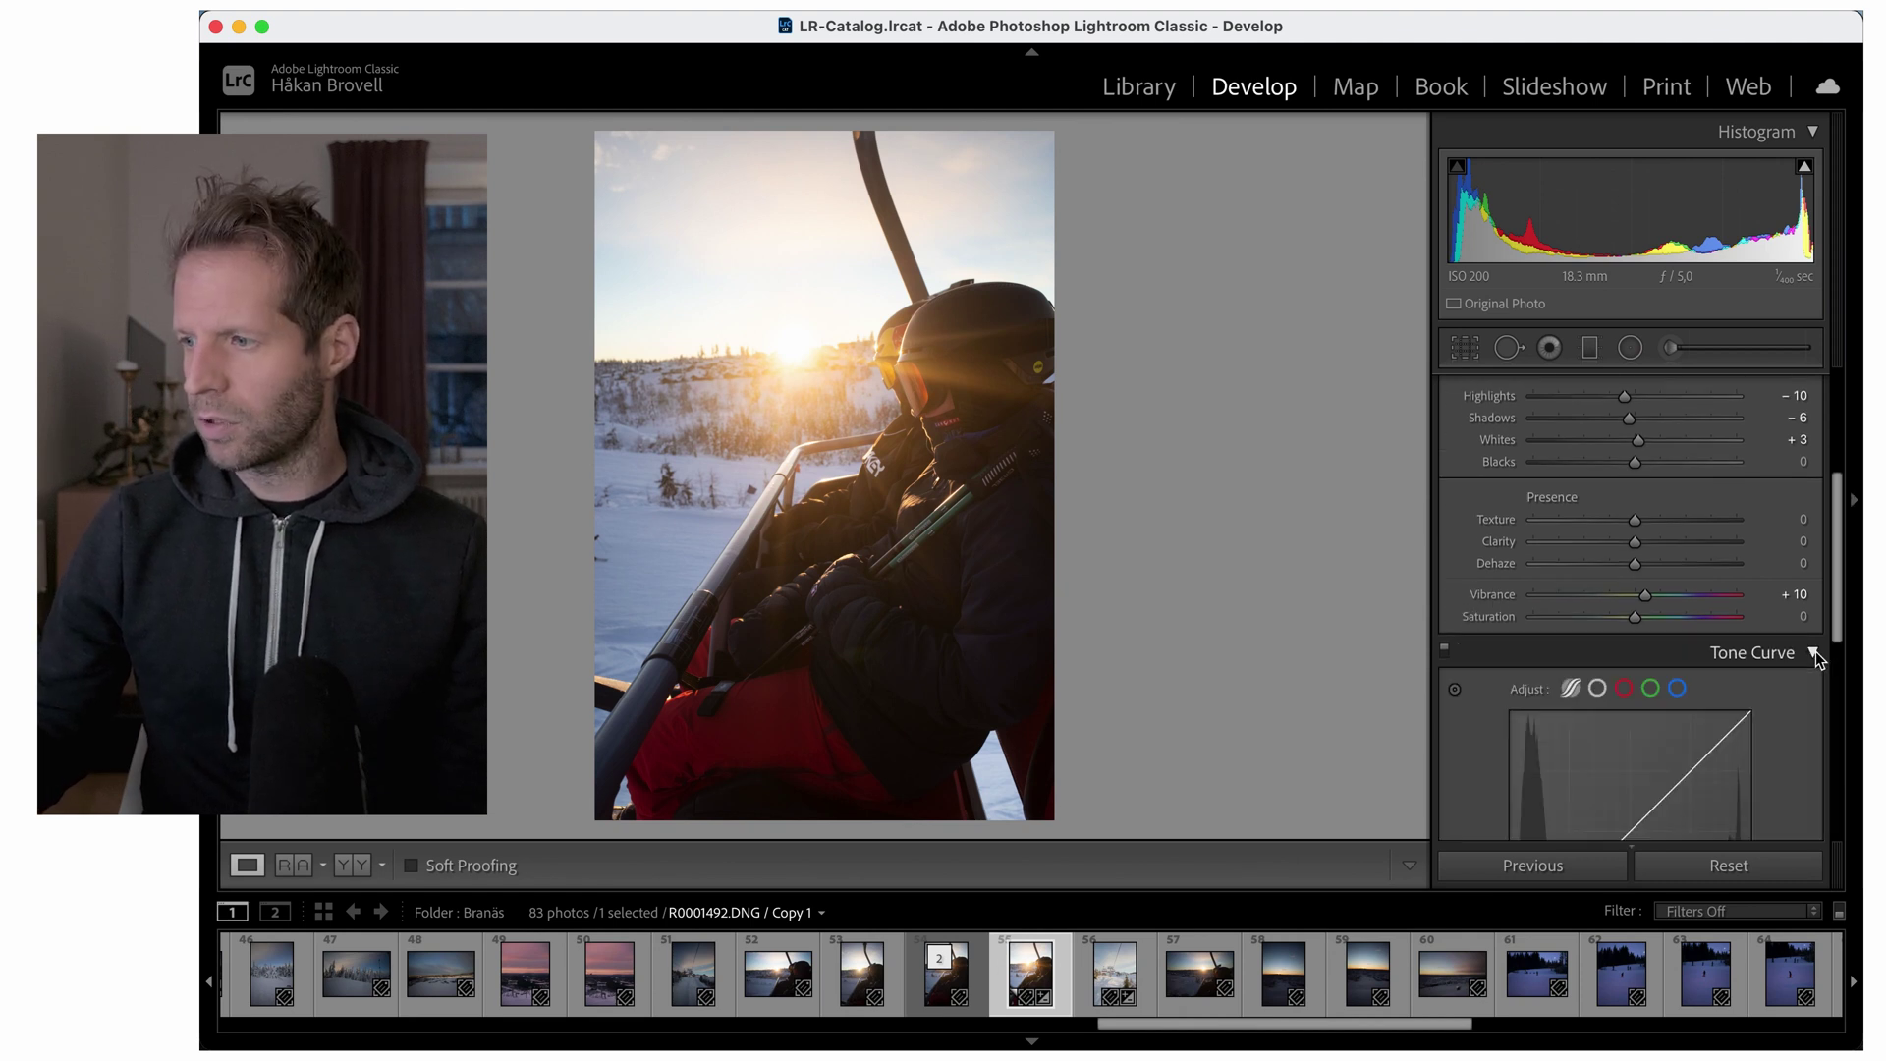
scroll(1807, 728, "down", 5)
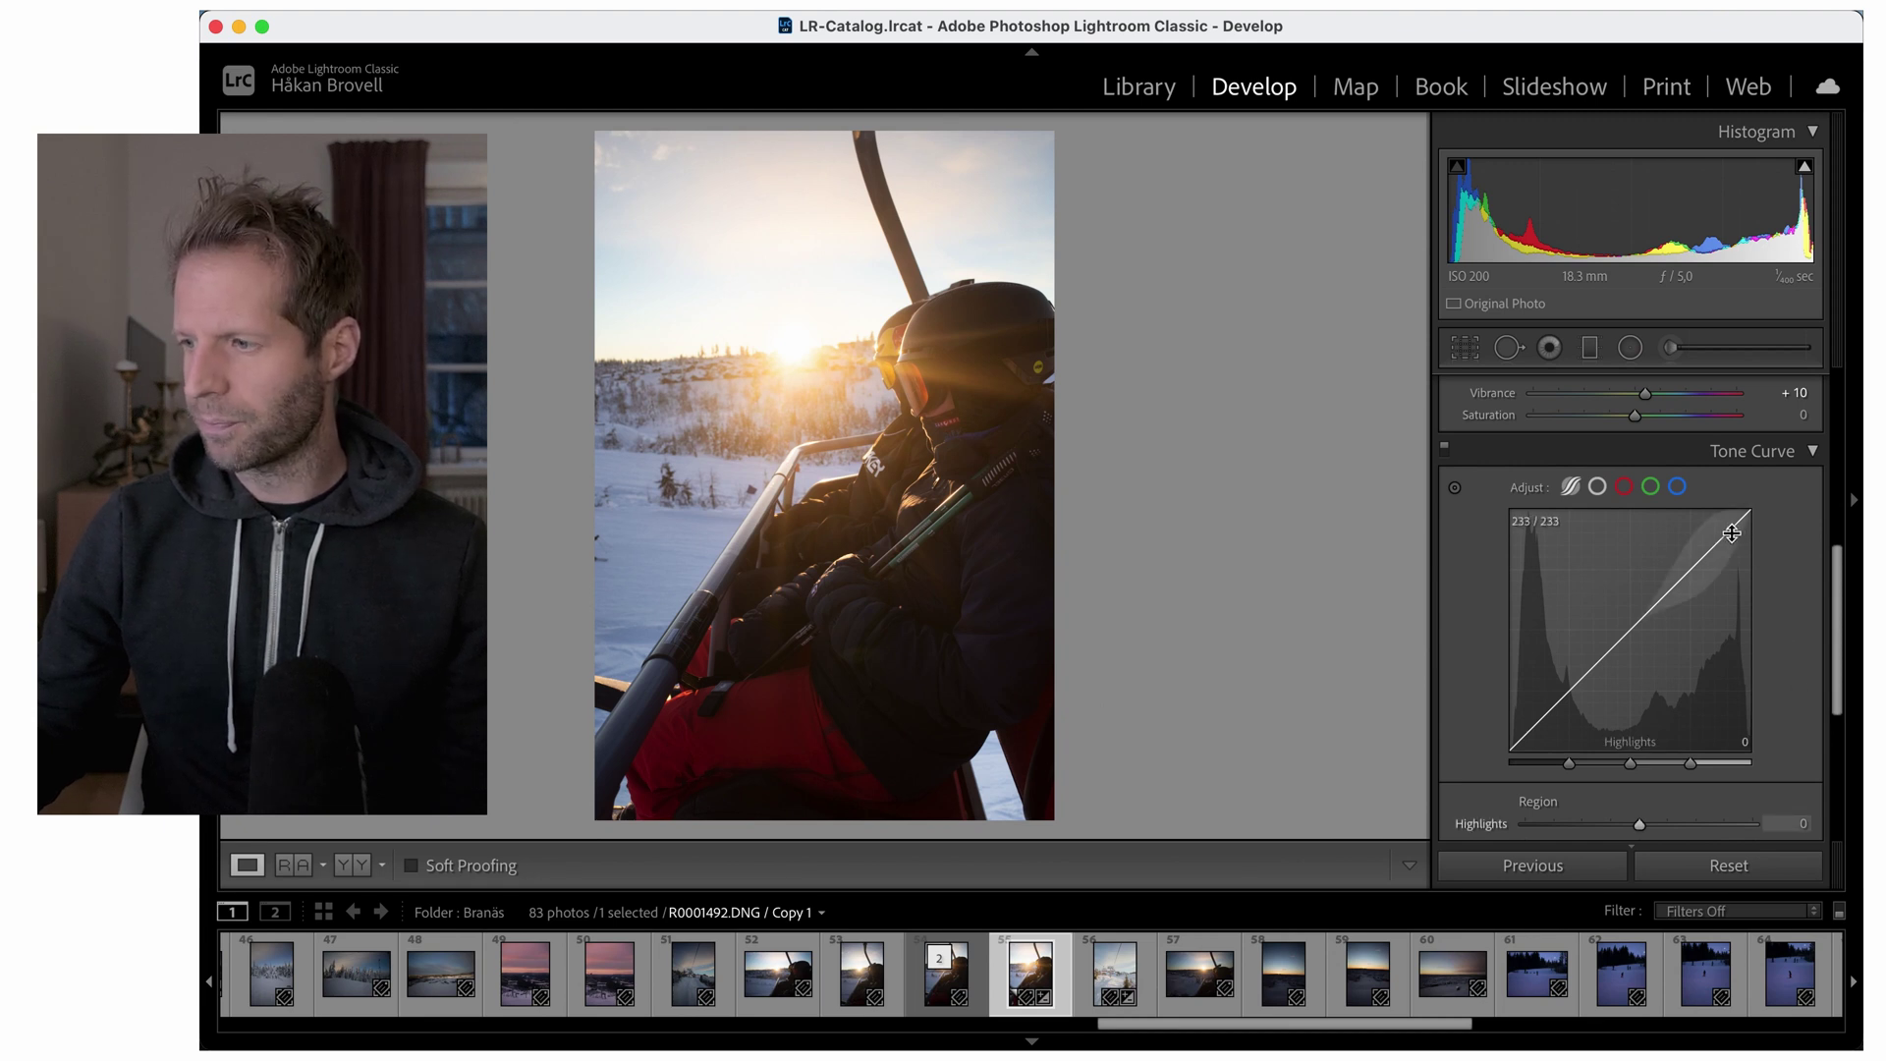
left_click_drag(1731, 532, 1679, 576)
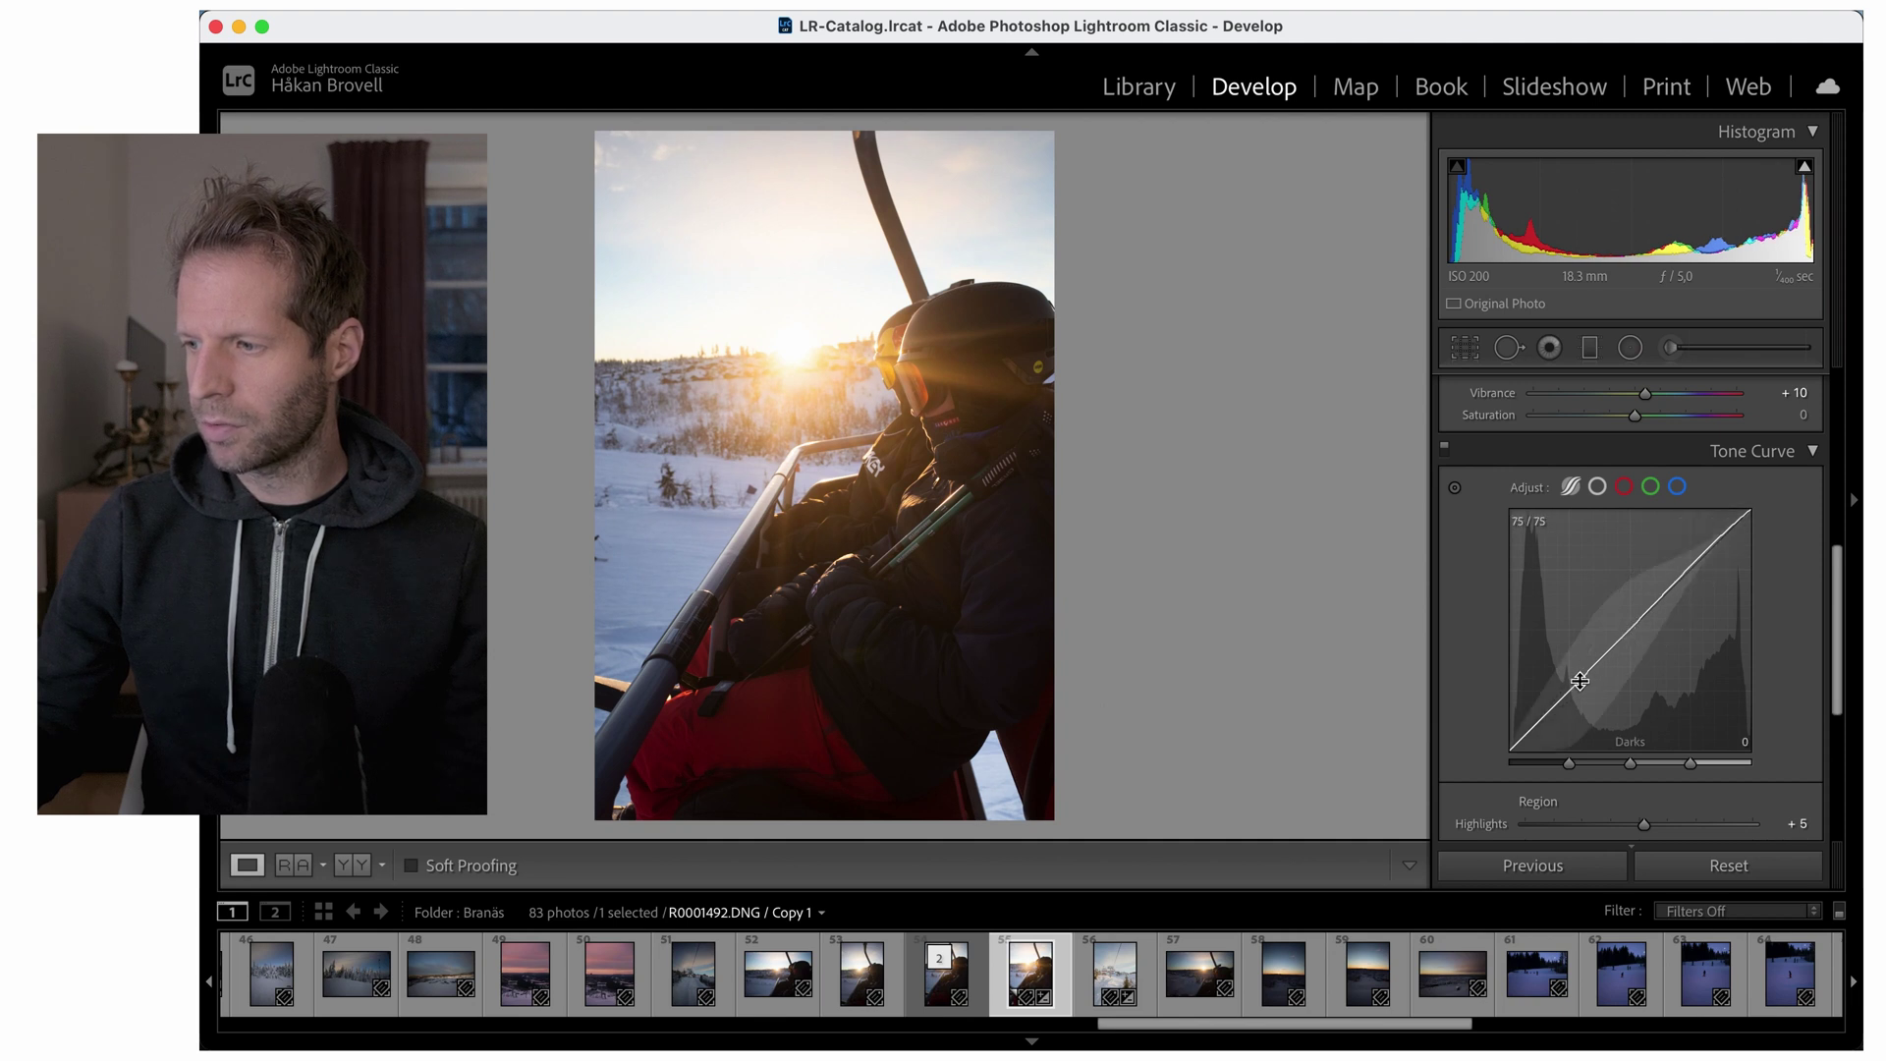
left_click_drag(1555, 702, 1424, 761)
scroll(1794, 646, "down", 2)
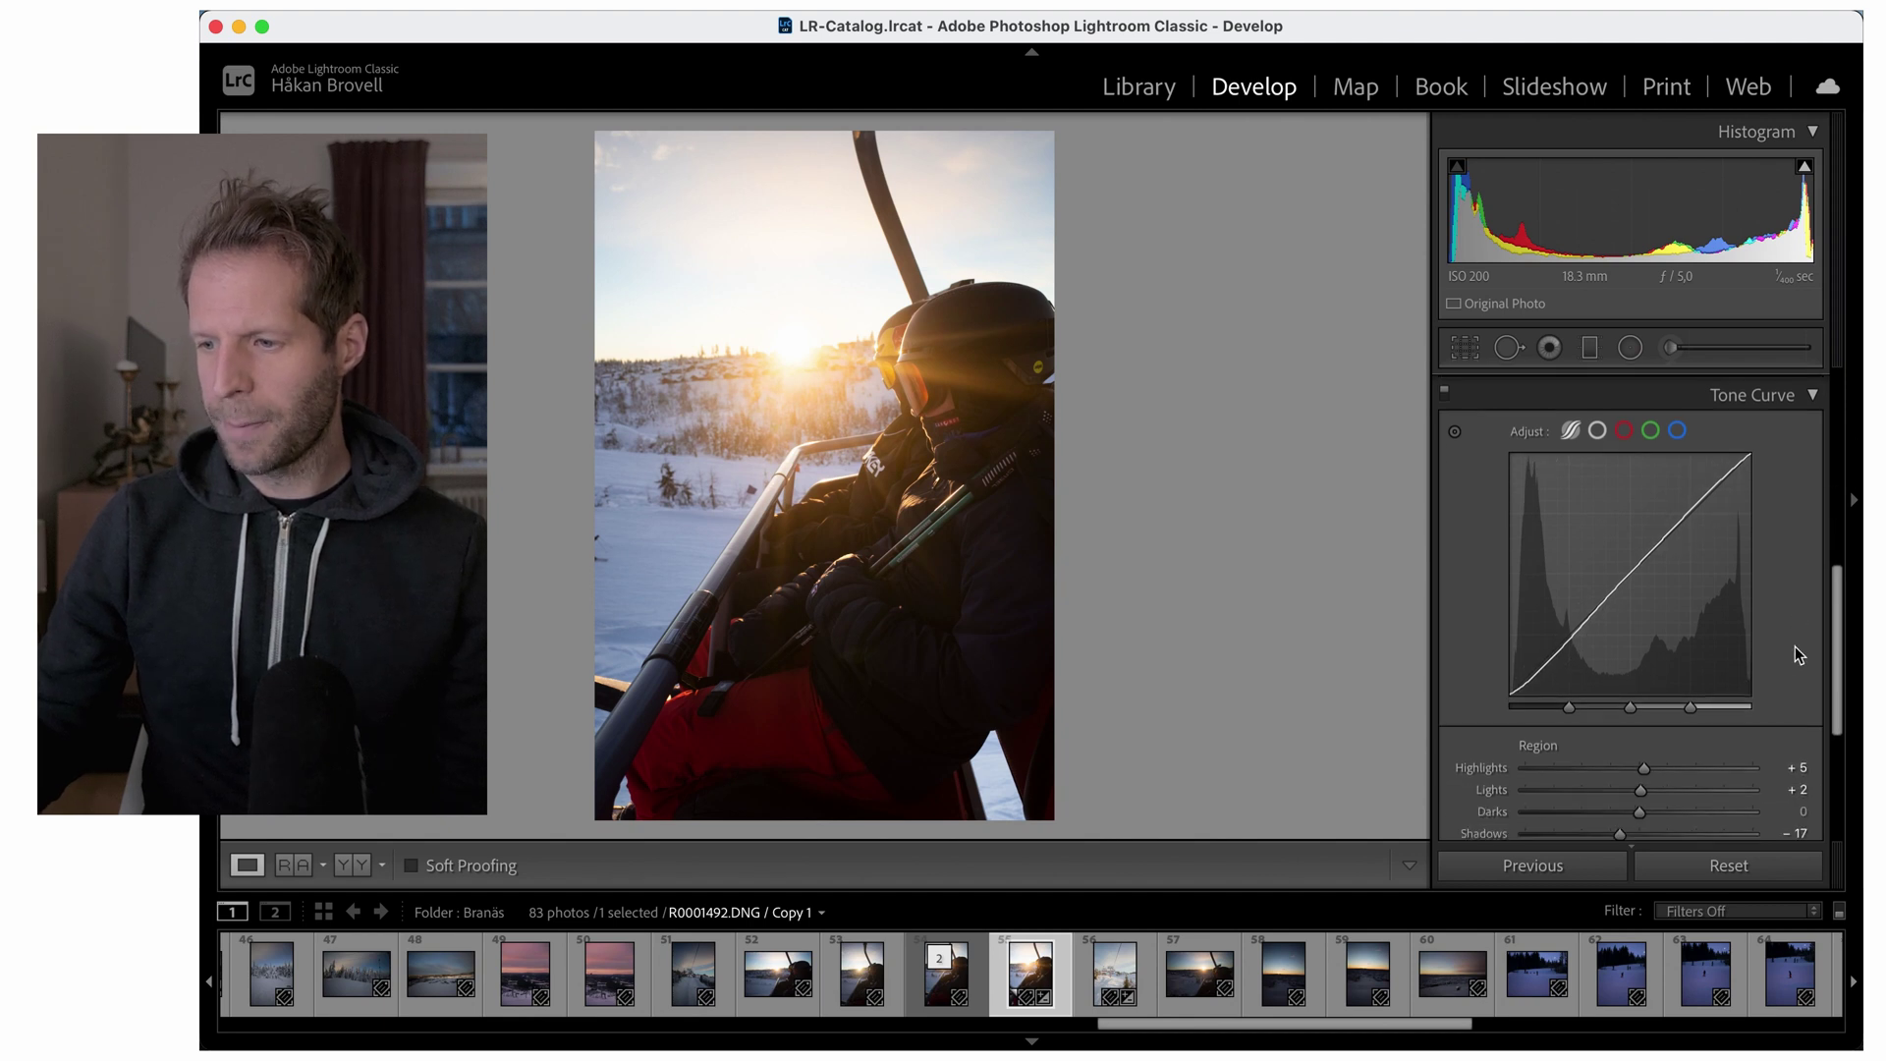
scroll(1794, 646, "down", 2)
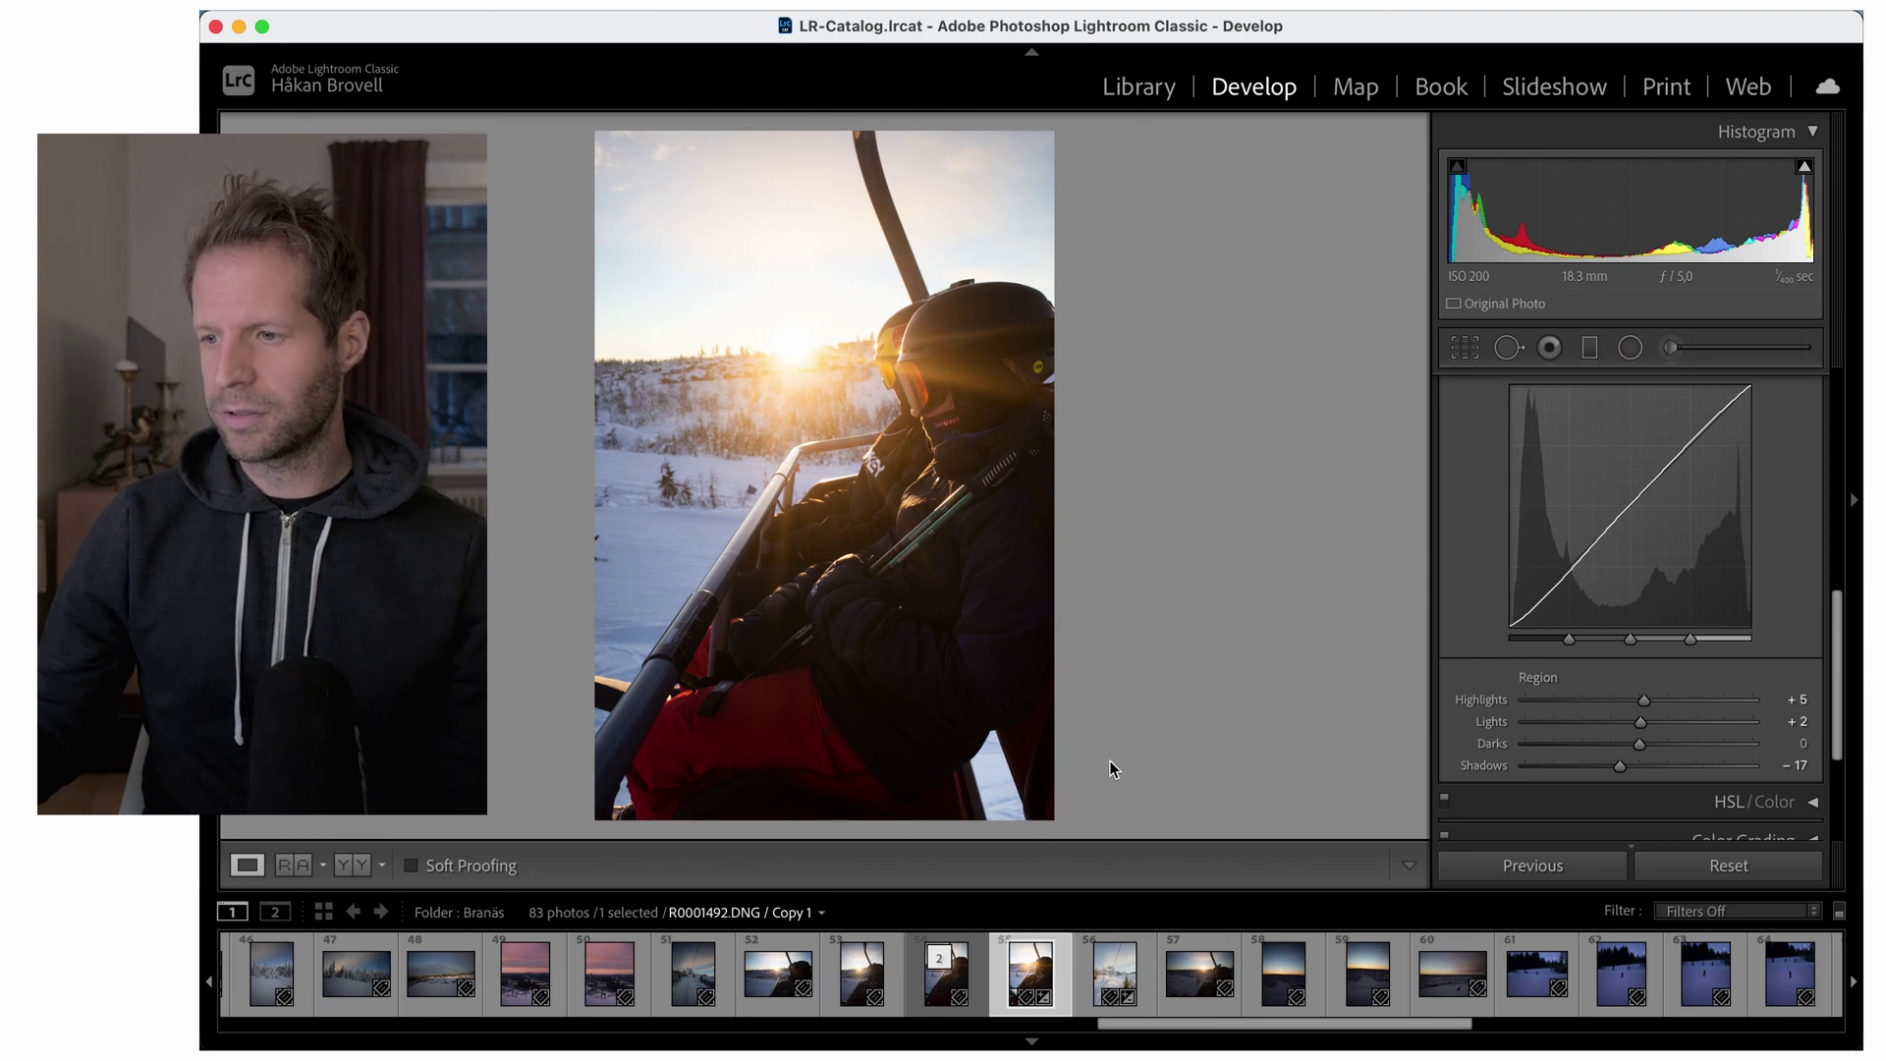
key("f")
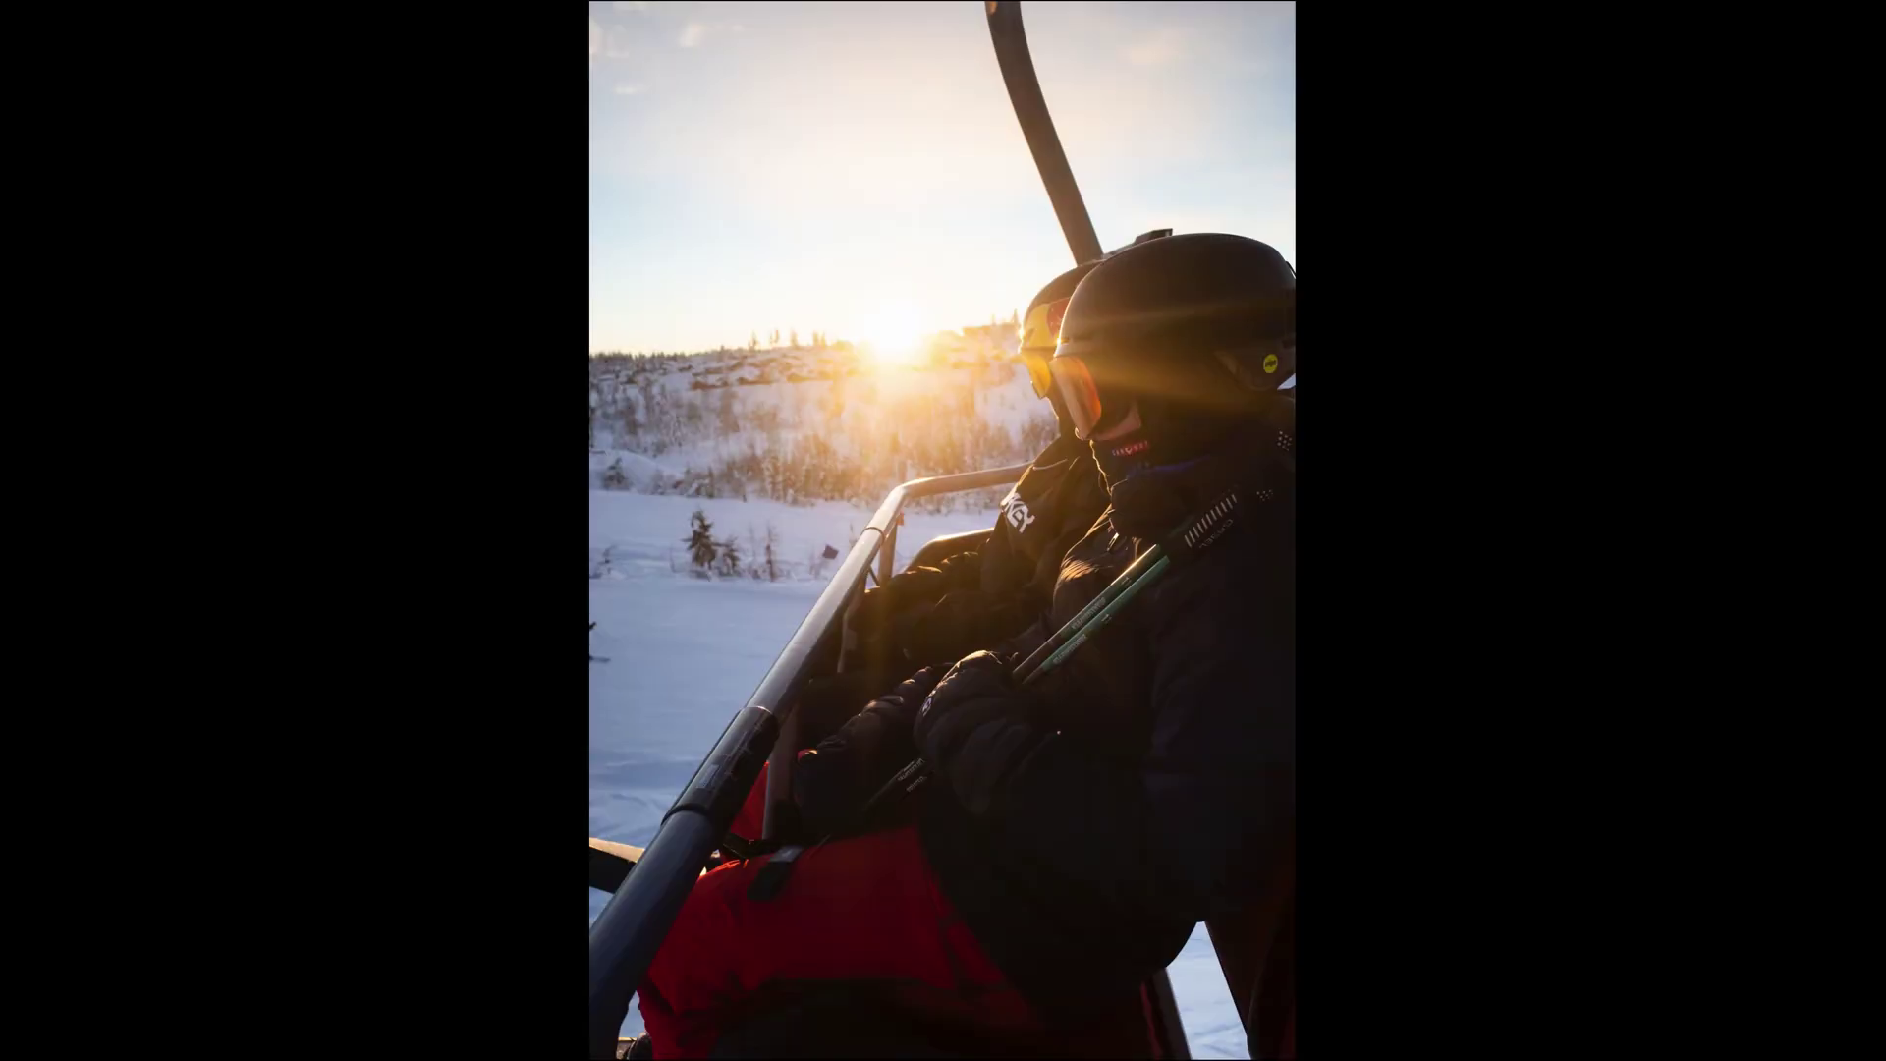